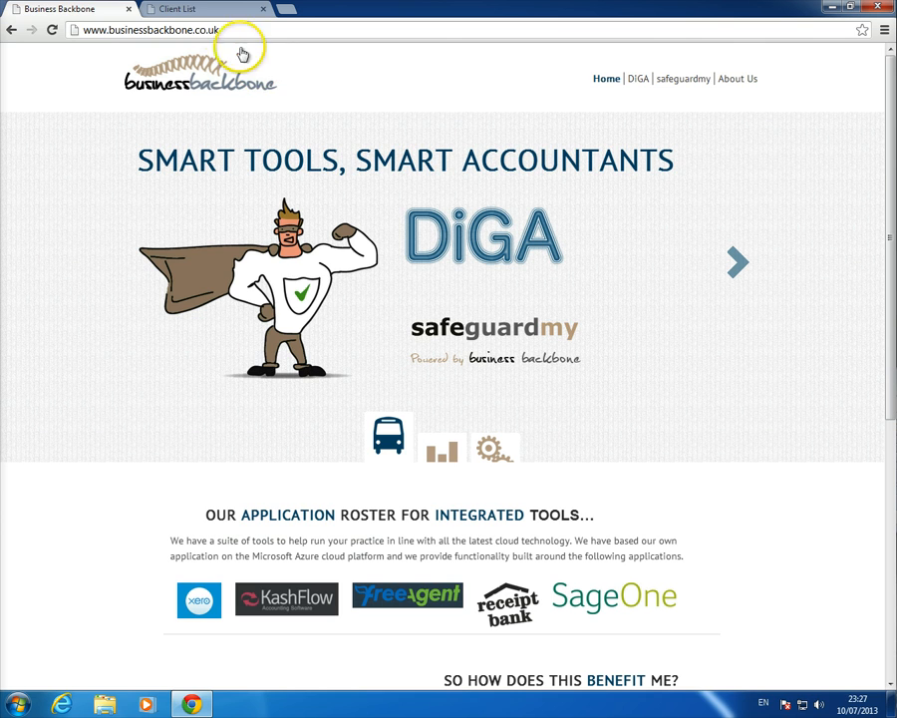
# Switch to the Client List page and look over the Receipt Bank clients
pyautogui.click(207, 10)
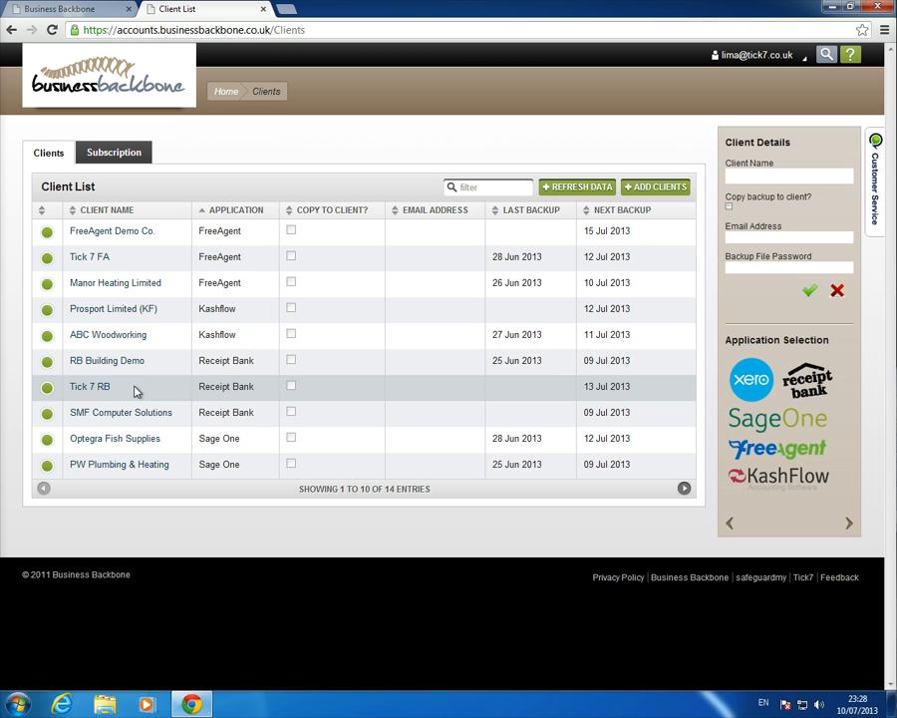
pyautogui.click(127, 368)
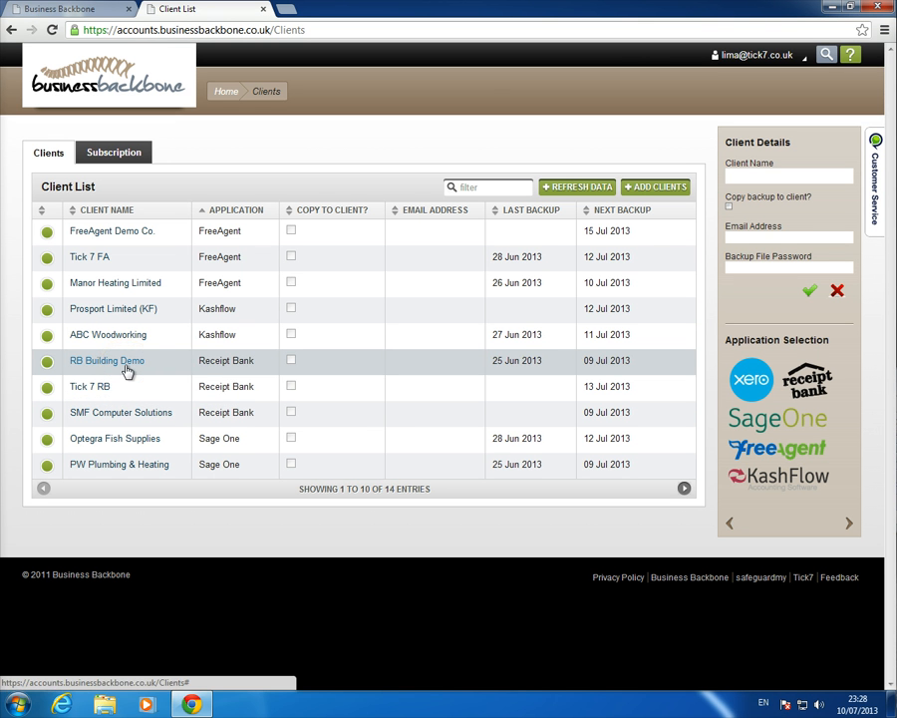
# Minimize the browser, start Excel and create a blank workbook
pyautogui.click(826, 15)
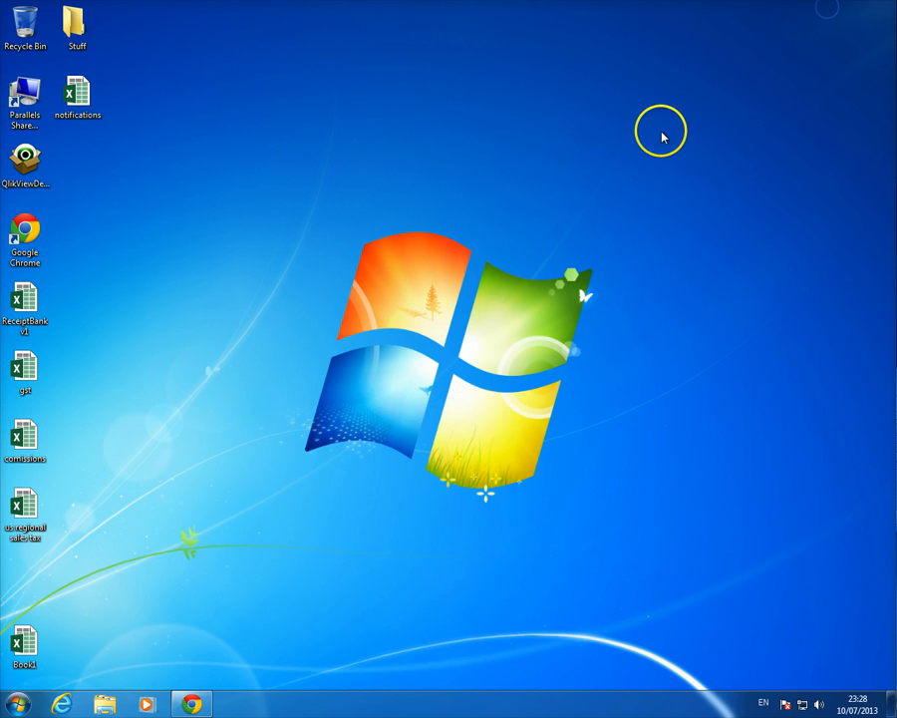
pyautogui.click(17, 708)
pyautogui.click(94, 192)
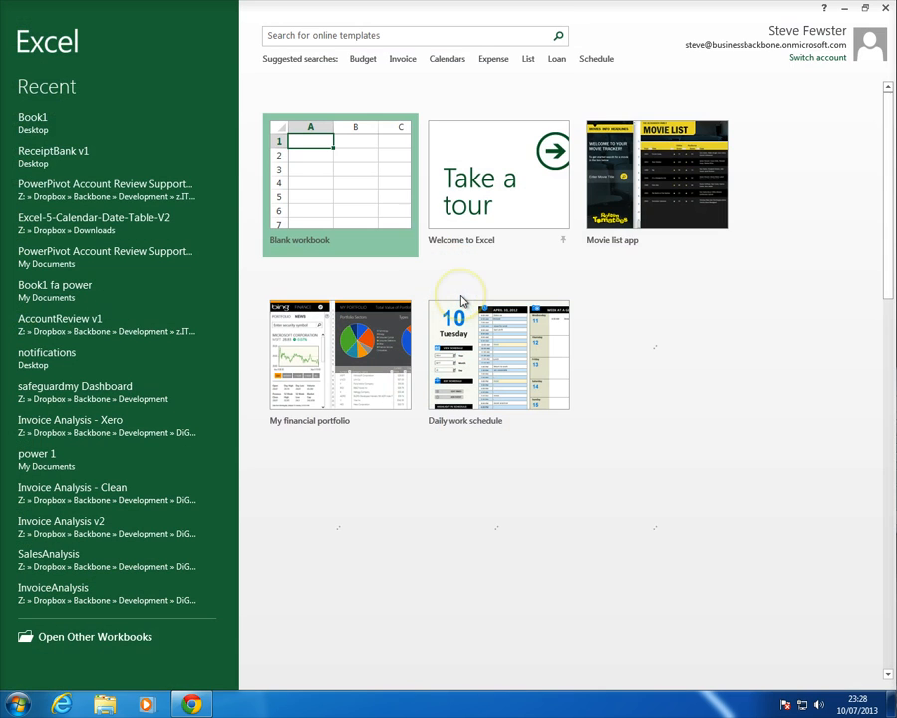
pyautogui.click(351, 176)
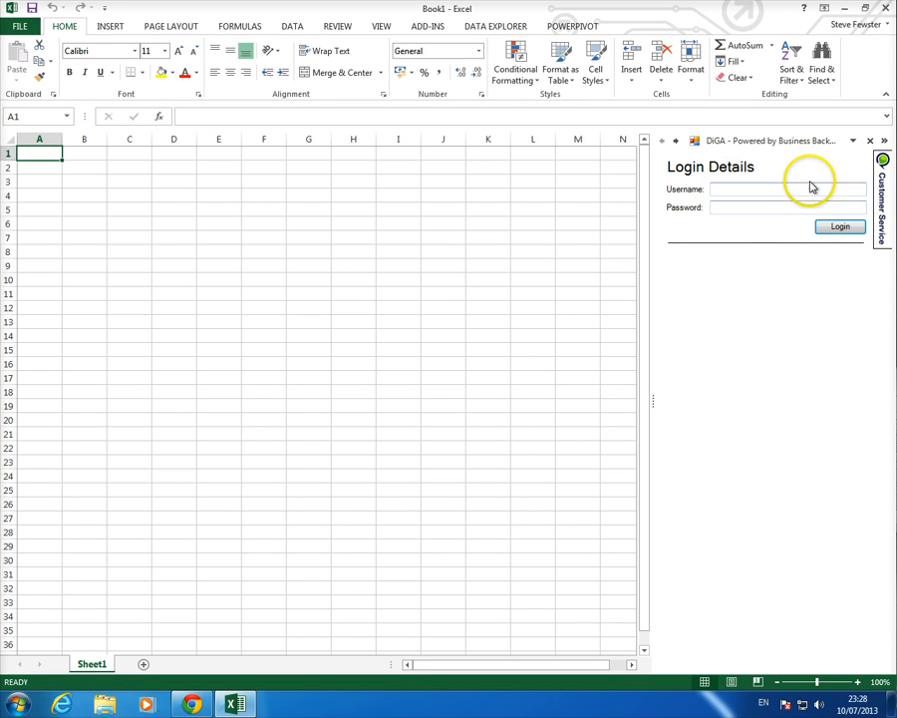
# Log in to the DiGA add-in with the account username and password
pyautogui.click(756, 190)
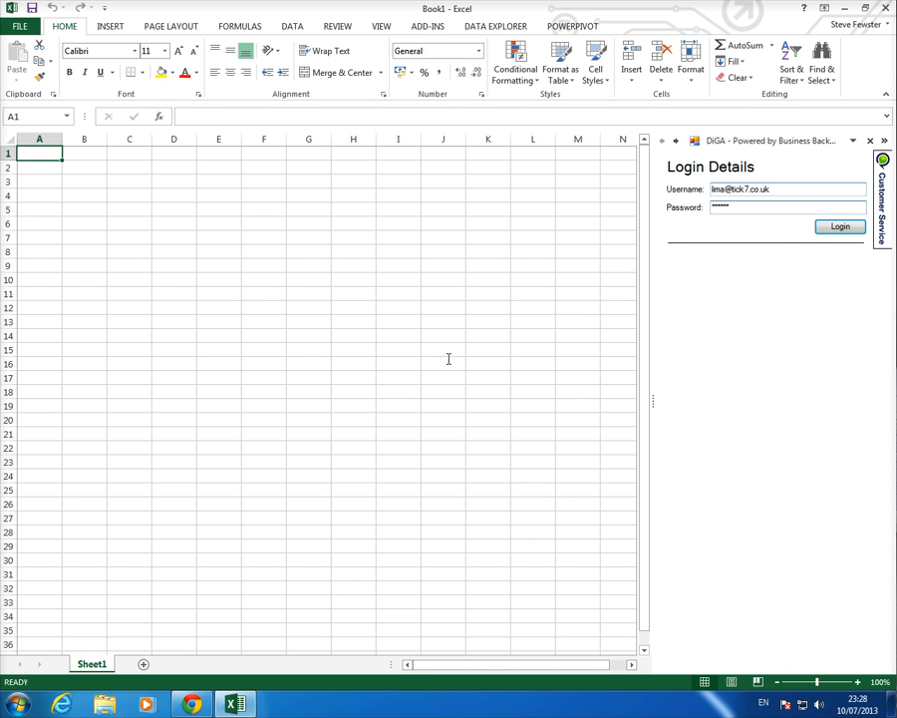
pyautogui.click(837, 227)
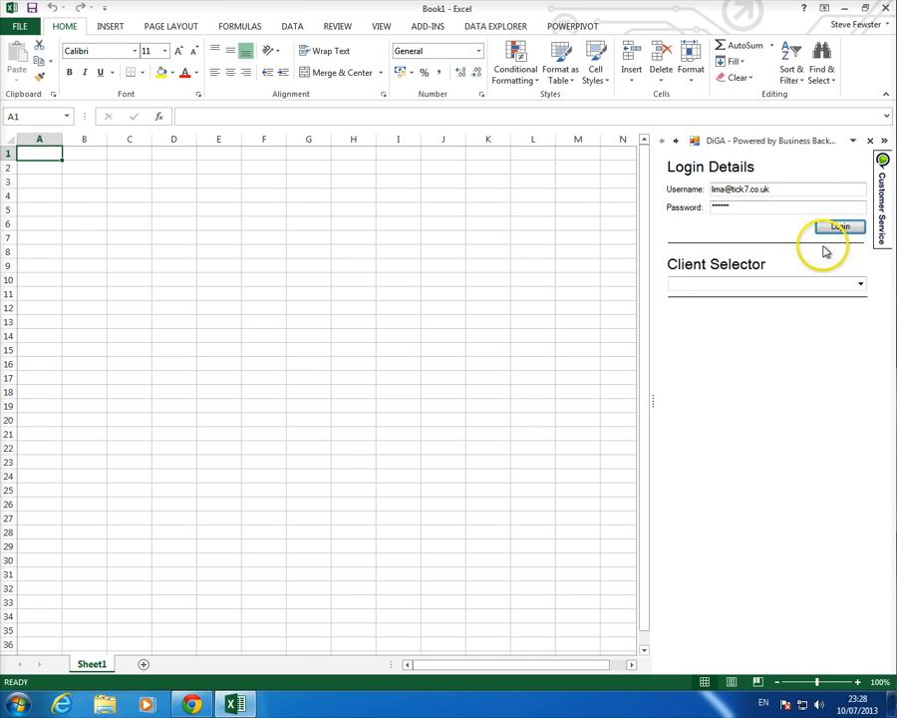
# Select the Tick 7 RB client in DiGA and run its Get Receipts action
pyautogui.click(860, 285)
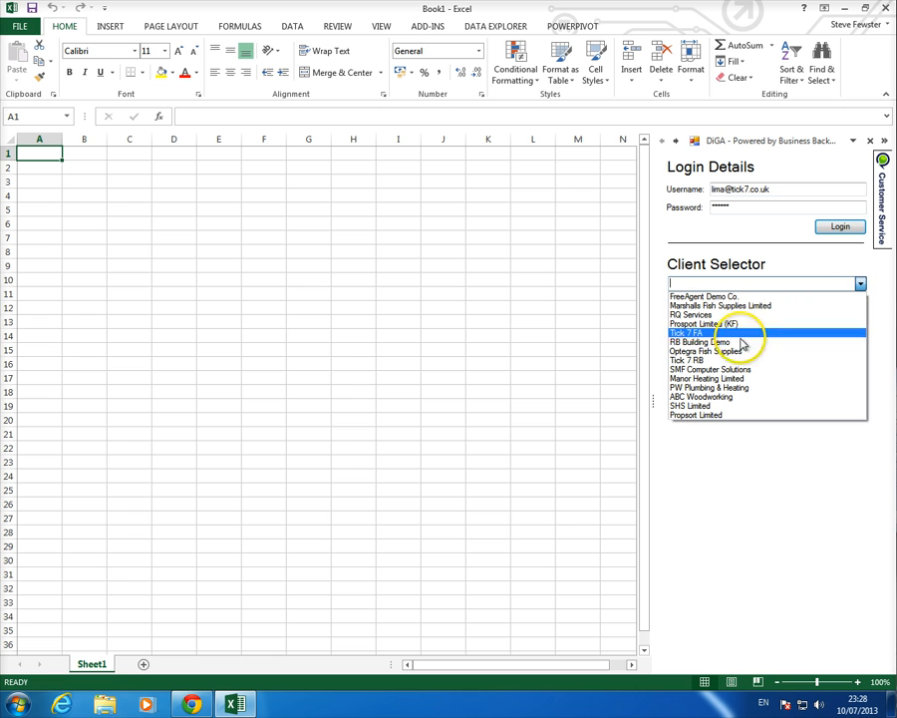
pyautogui.click(718, 362)
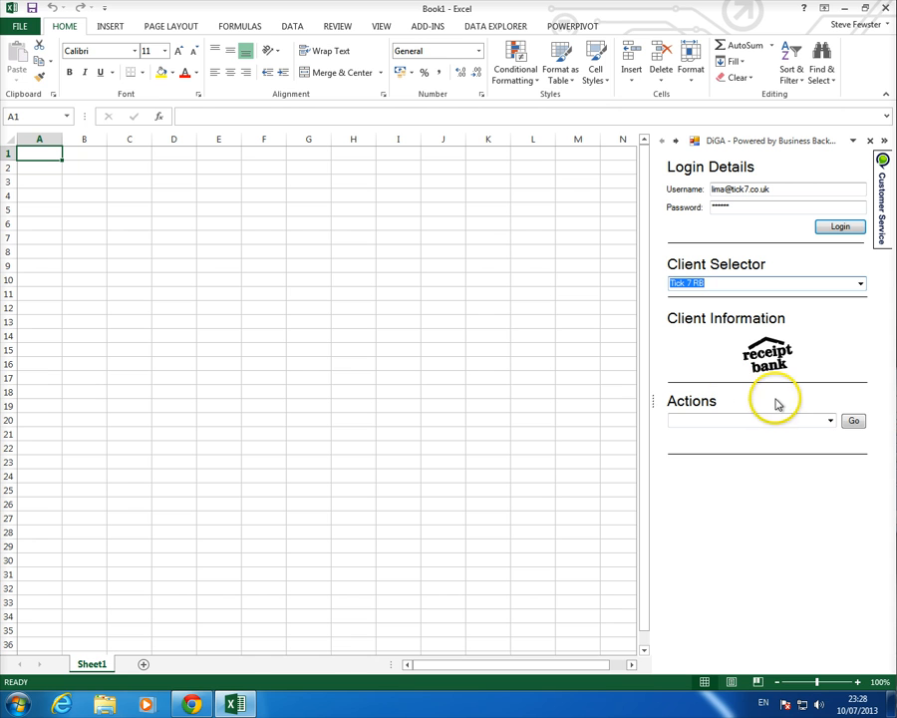
pyautogui.click(830, 422)
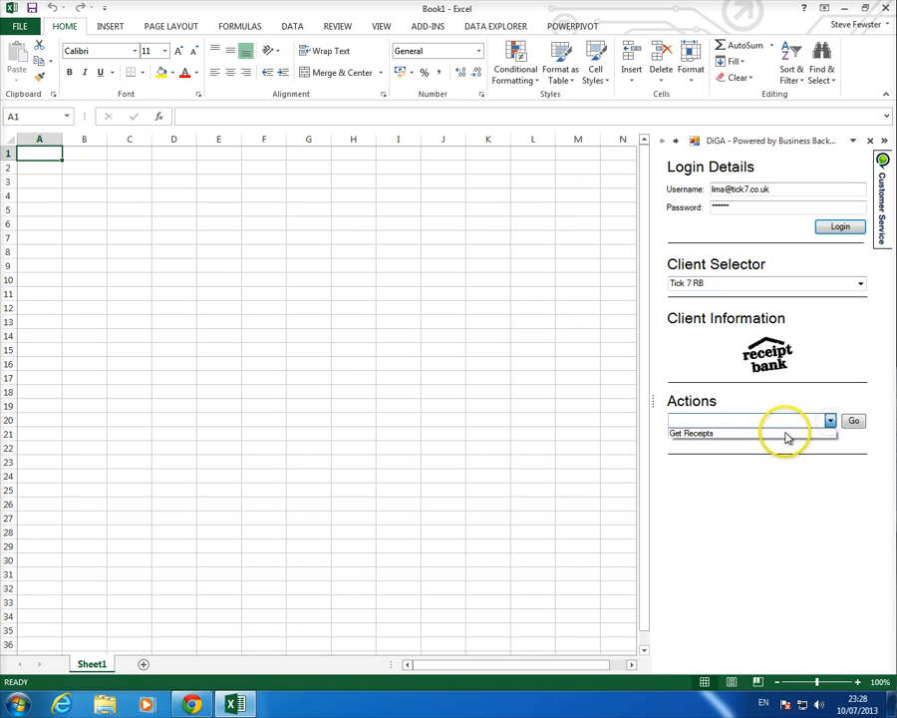
pyautogui.click(783, 432)
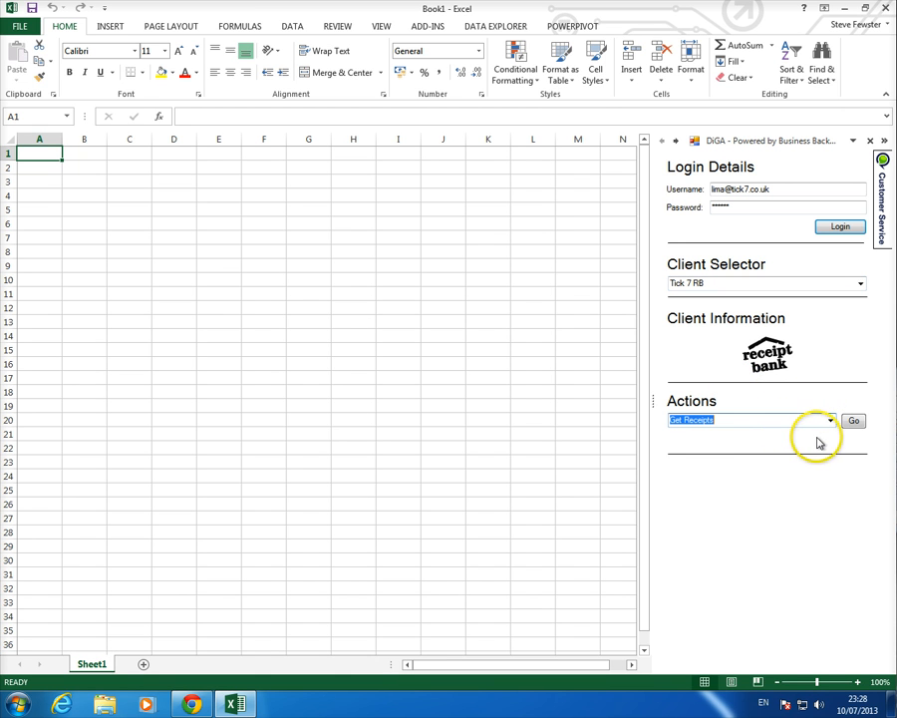
pyautogui.click(855, 423)
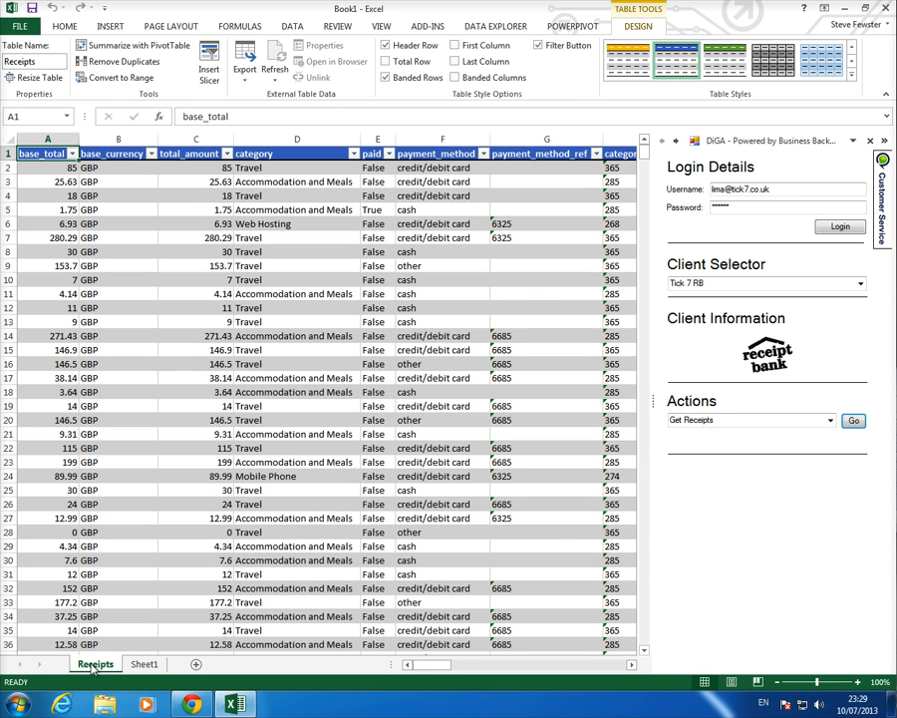
# Review the category values available for filtering the Receipts table
pyautogui.click(351, 154)
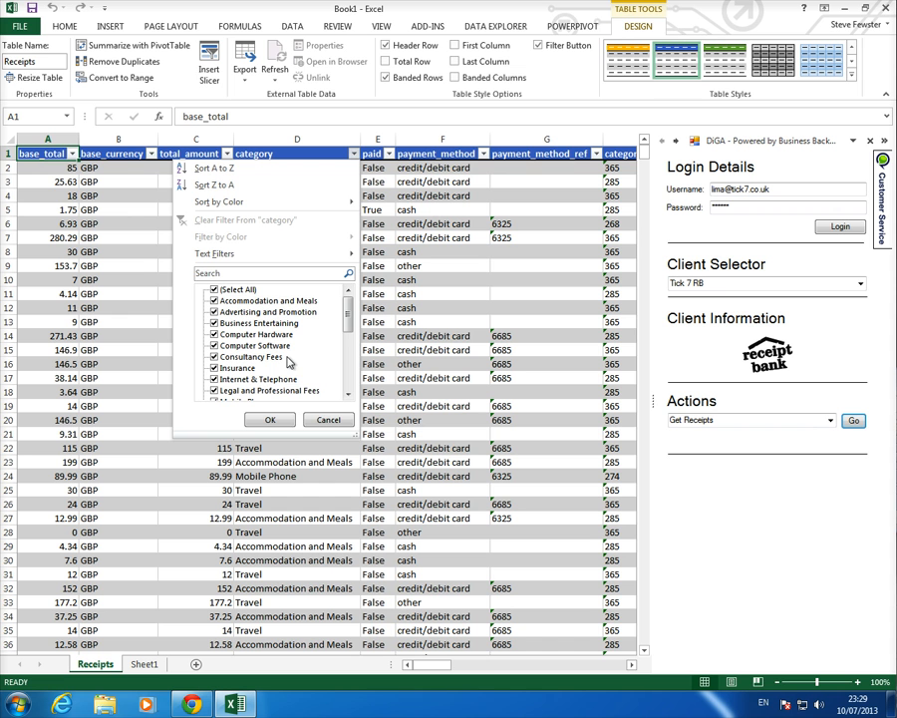
pyautogui.click(329, 419)
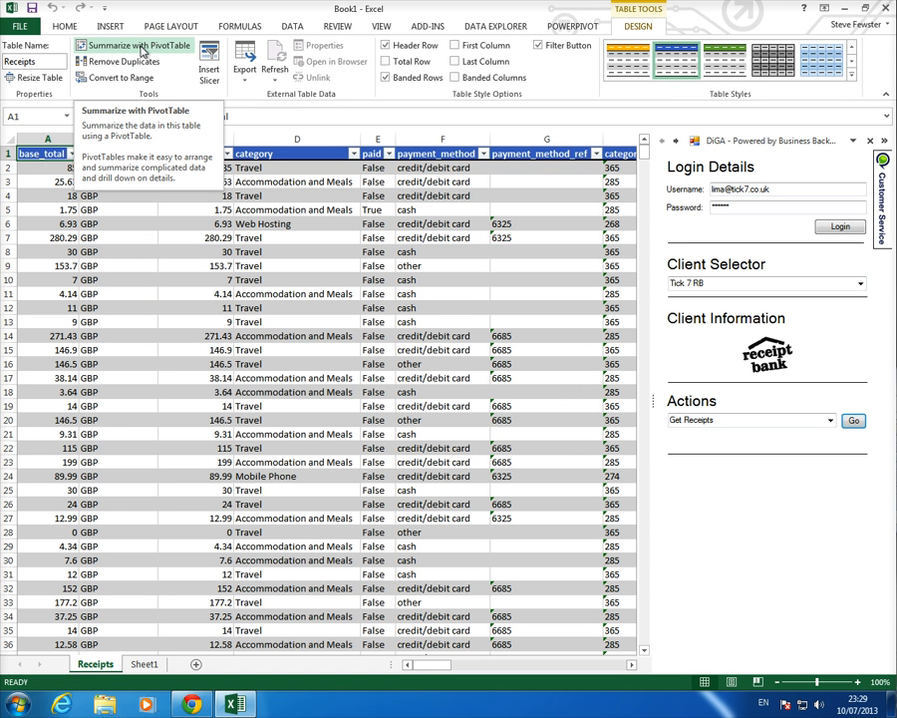
# Summarize the Receipts table with a PivotTable on a new worksheet and collapse the DiGA pane
pyautogui.click(311, 224)
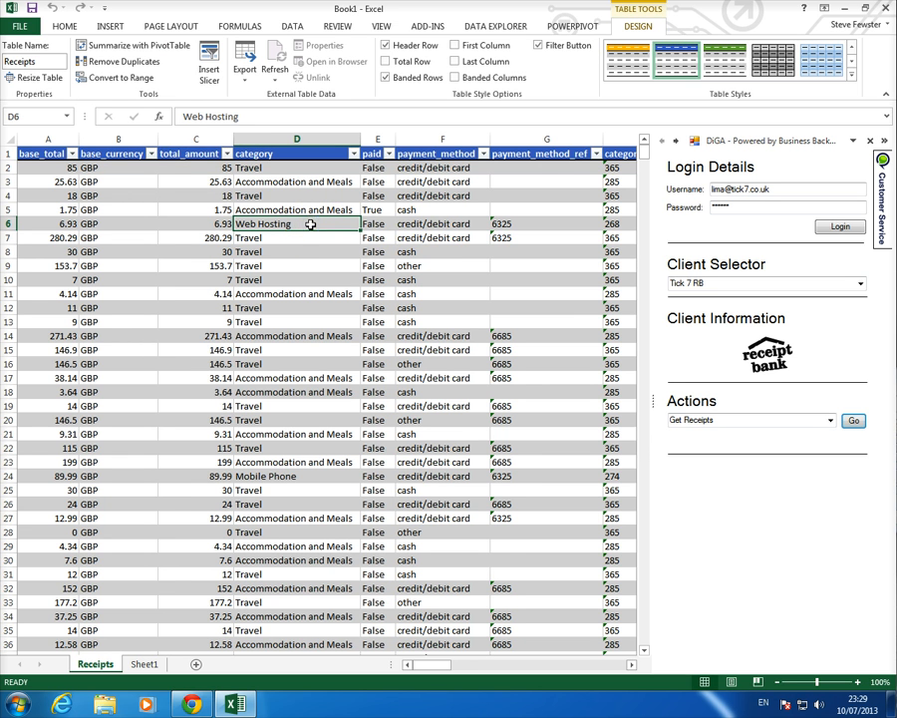
pyautogui.click(133, 45)
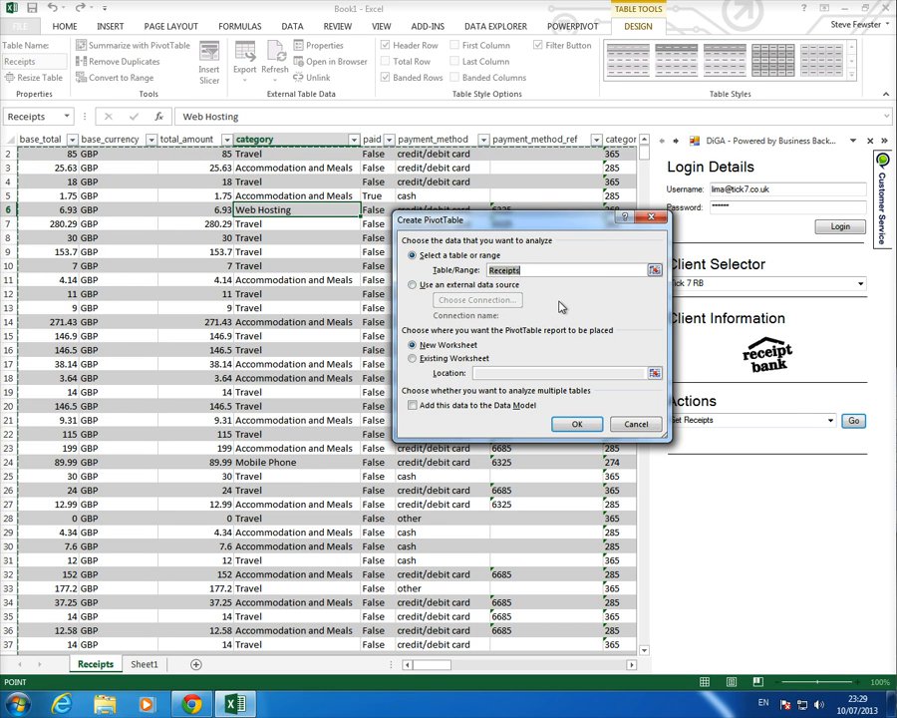
pyautogui.click(576, 424)
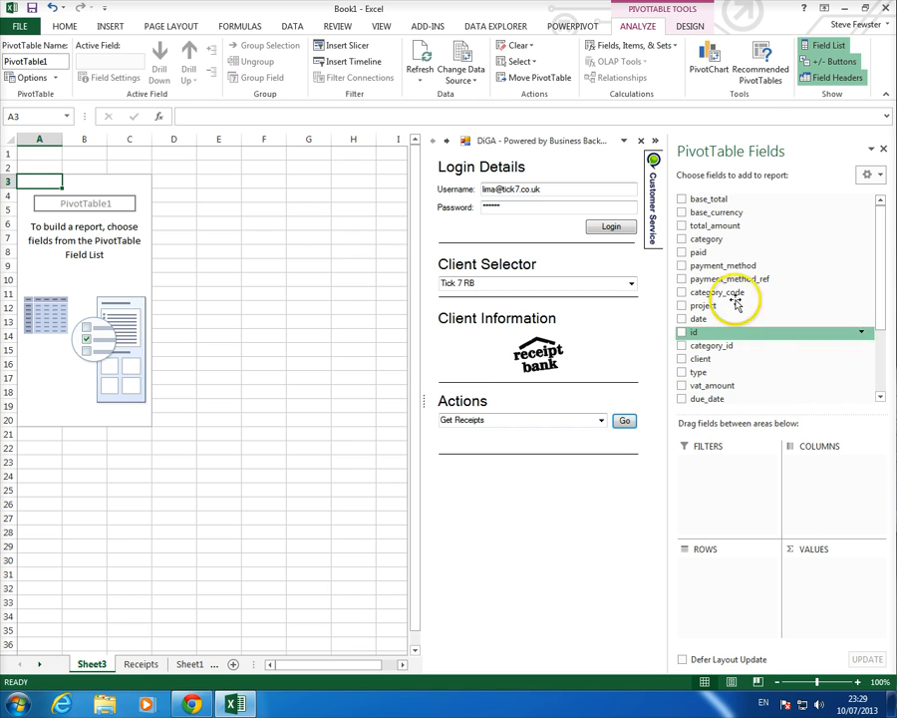
pyautogui.click(655, 142)
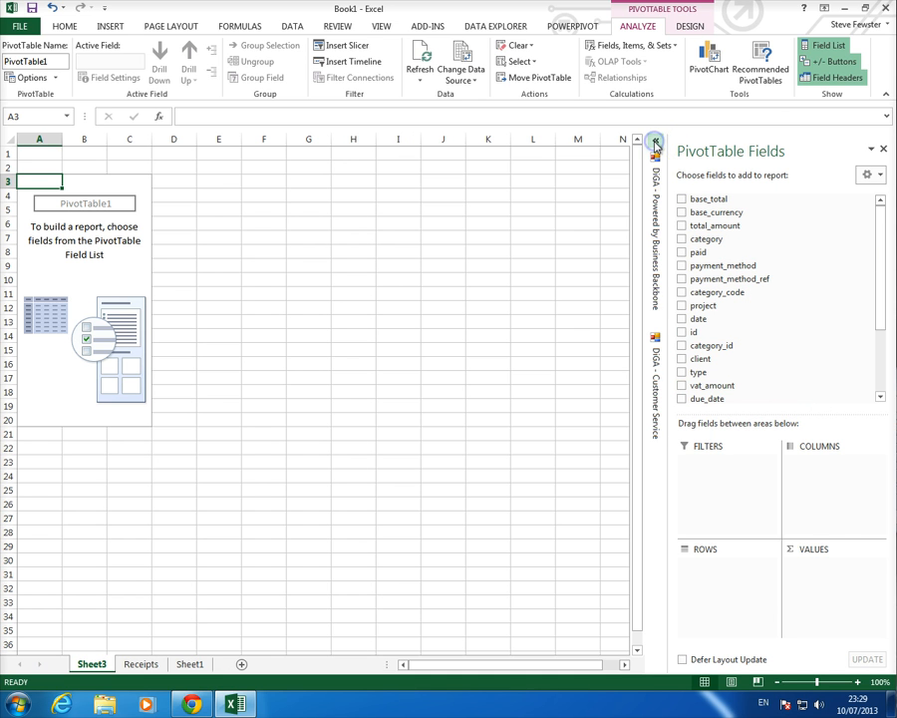
pyautogui.click(657, 176)
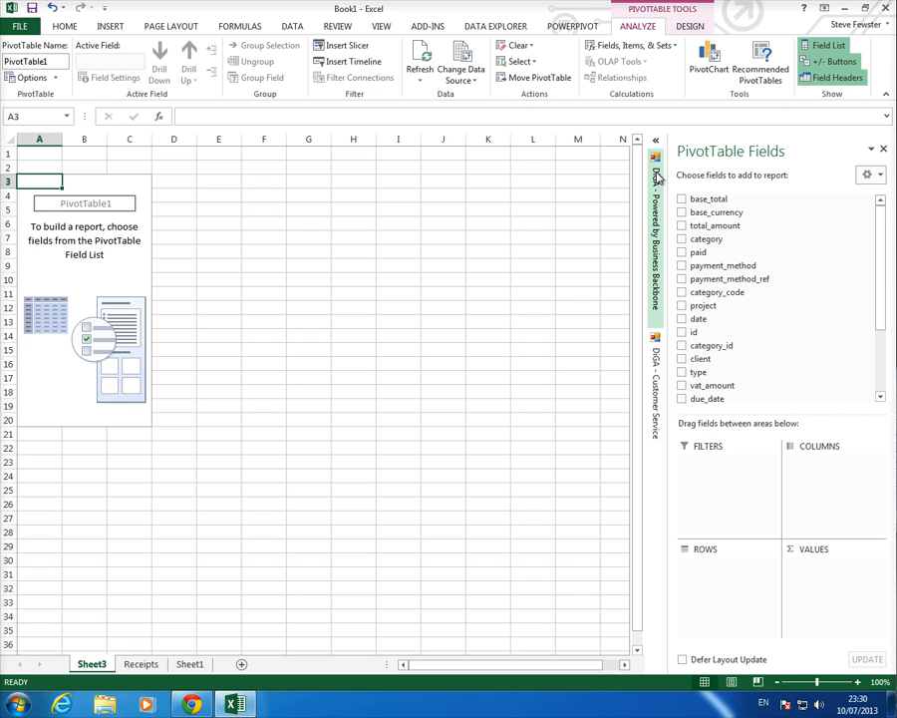
# Lay out the PivotTable with category as rows, the sum of base_total as values and date as columns
pyautogui.click(682, 240)
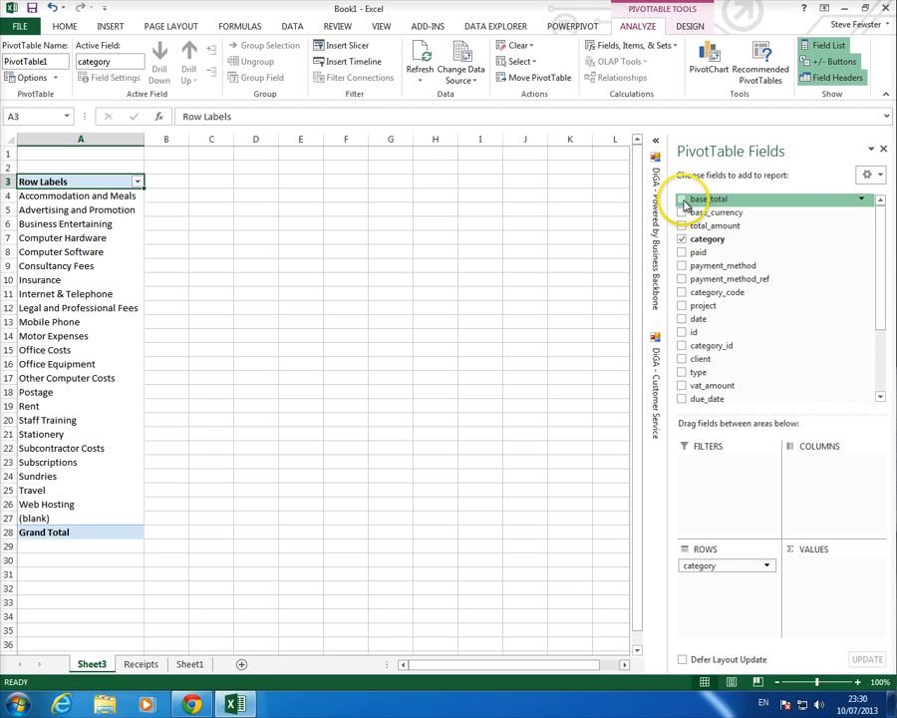
pyautogui.click(682, 199)
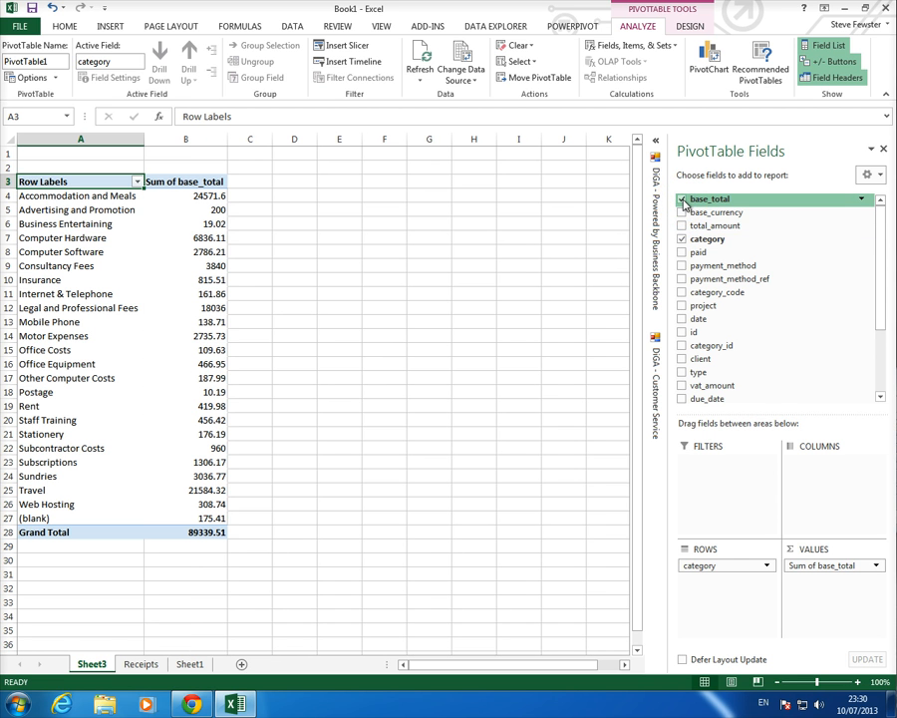
pyautogui.click(682, 319)
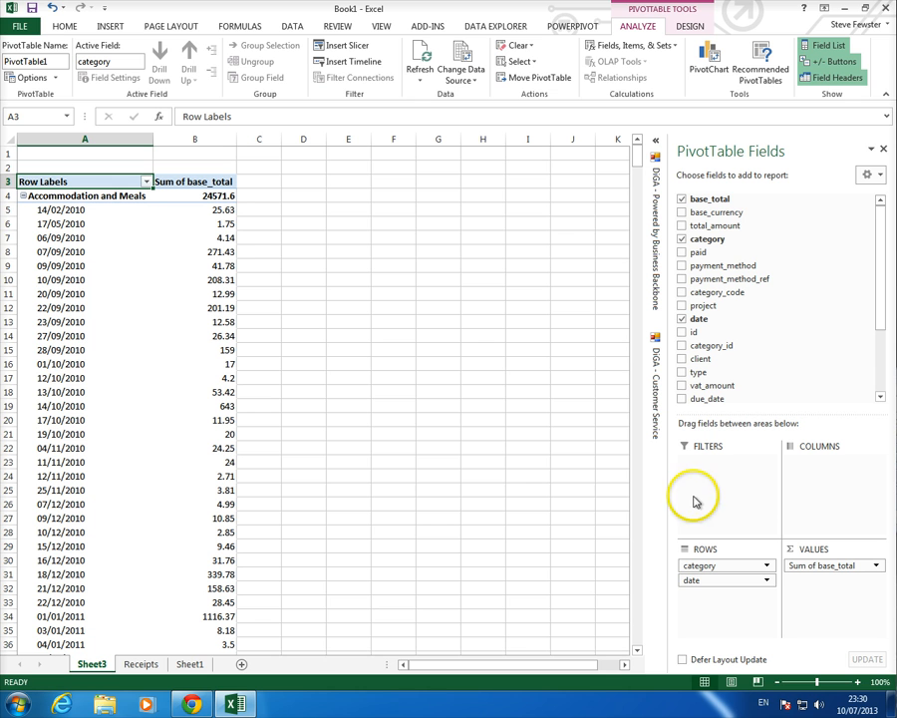
pyautogui.moveTo(705, 580); pyautogui.dragTo(809, 484)
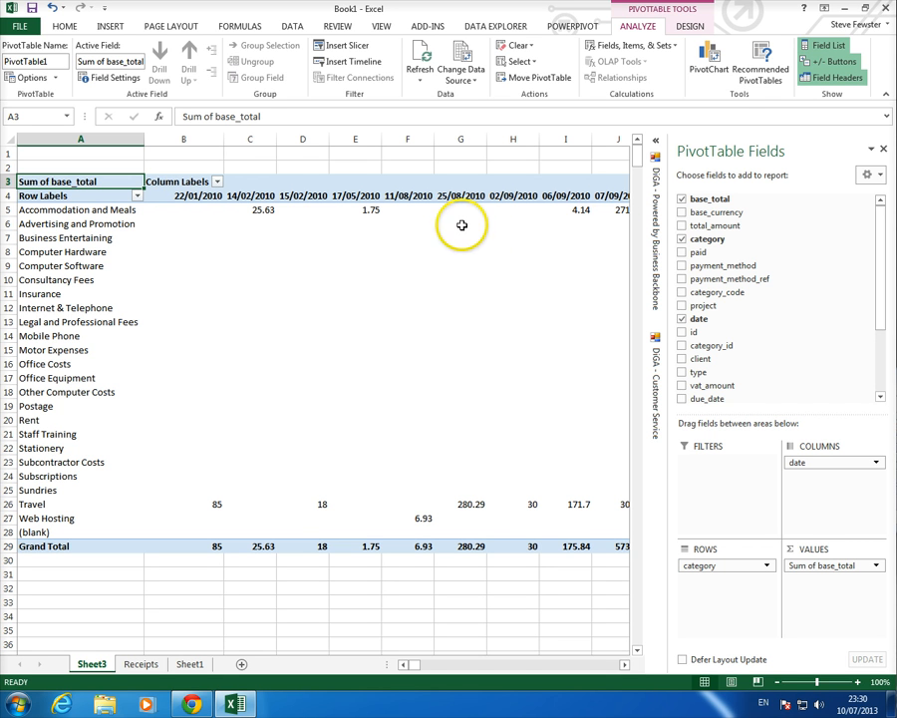
# Group the PivotTable's date columns by Months and hide the field list
pyautogui.rightClick(188, 196)
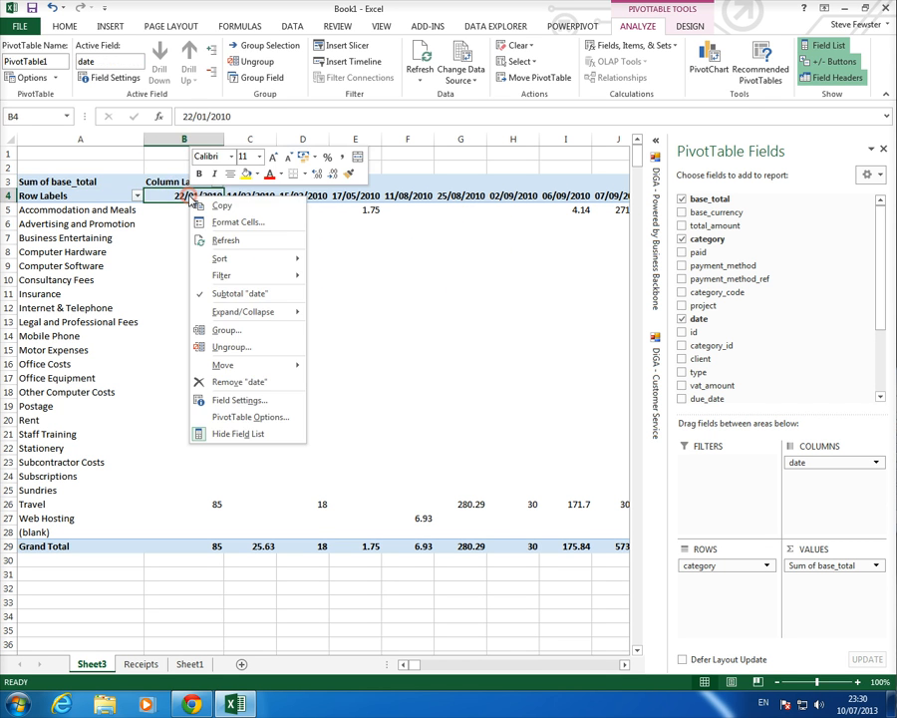
pyautogui.click(226, 331)
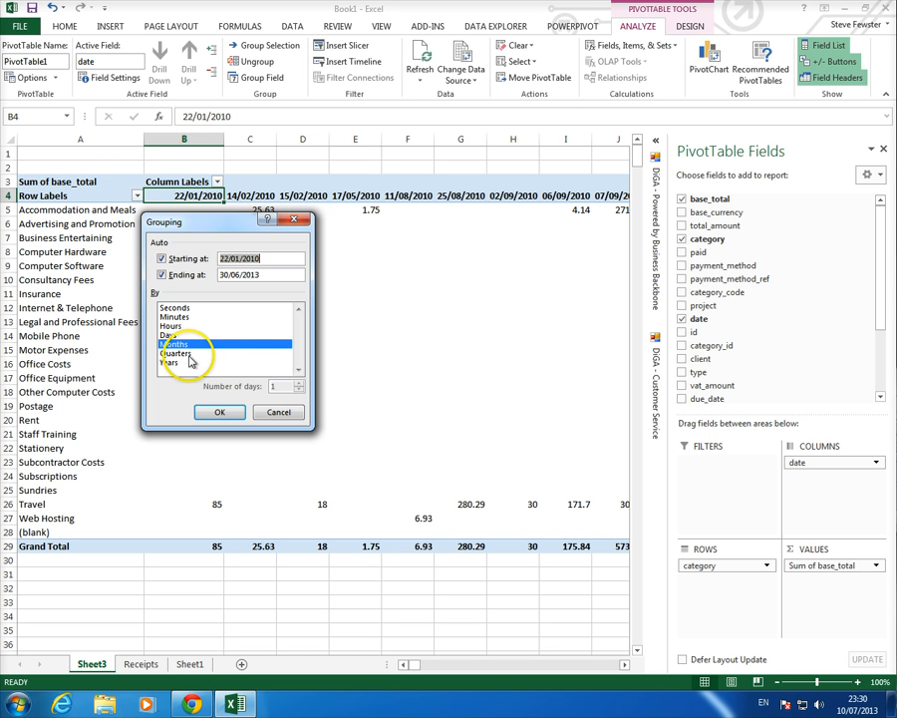
pyautogui.click(219, 412)
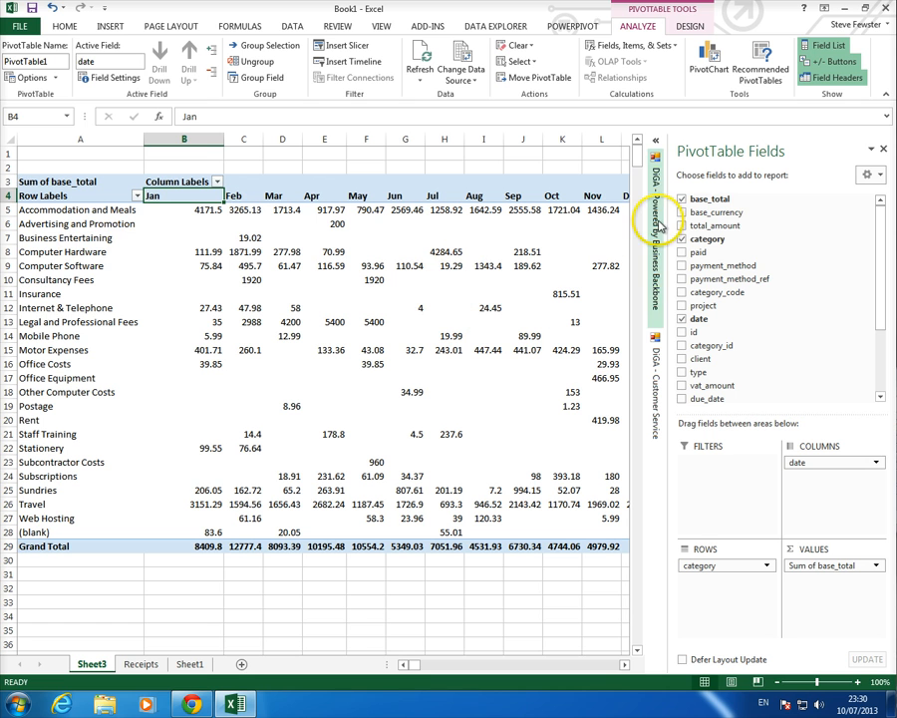
pyautogui.click(883, 150)
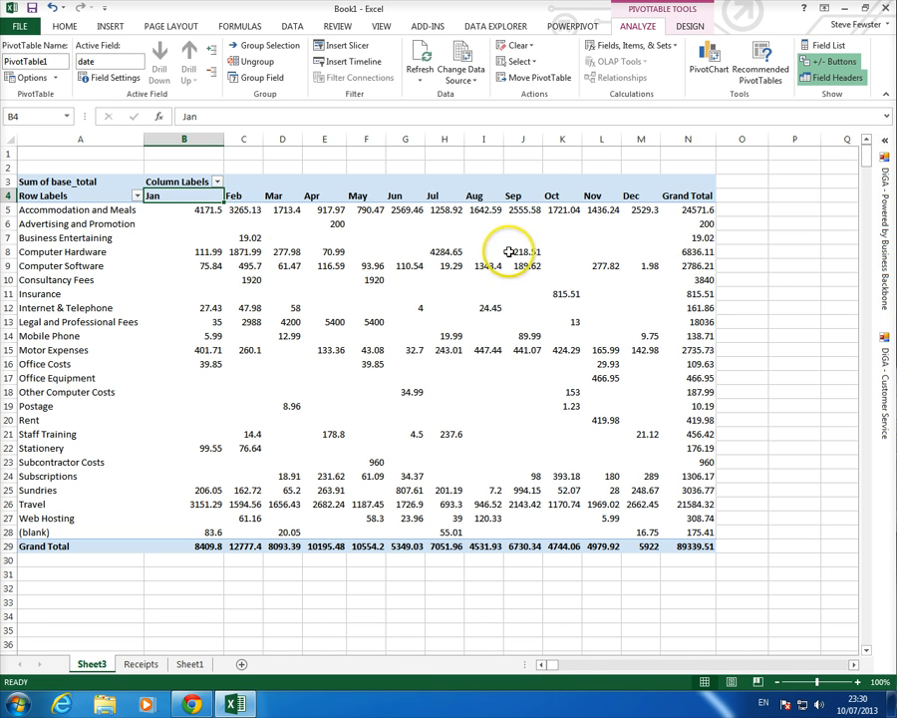
# Format the PivotTable's base_total values as Currency with the £ symbol and 2 decimal places
pyautogui.moveTo(286, 259)
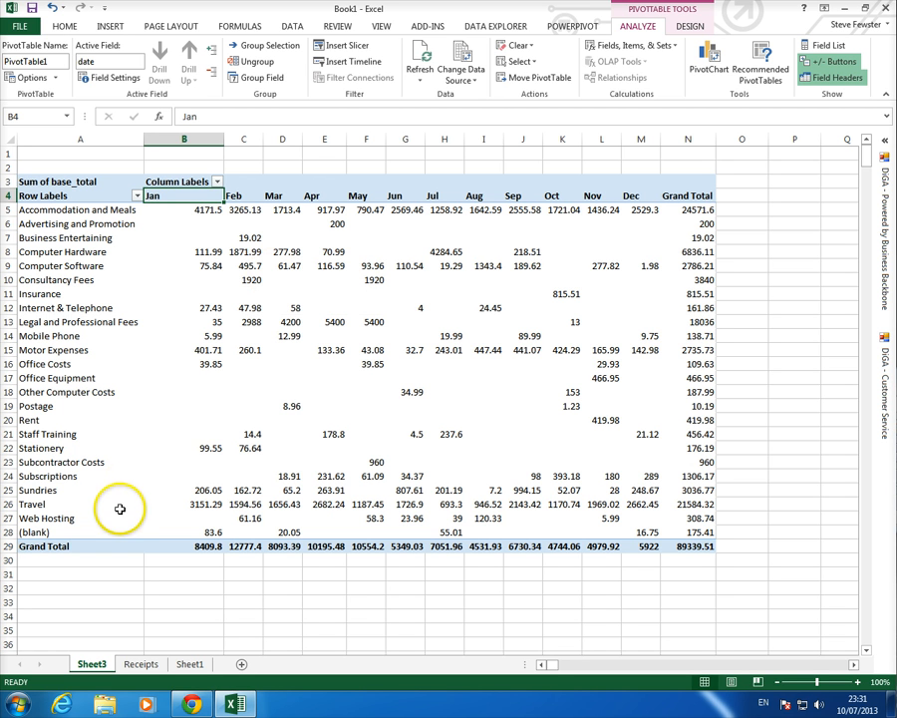
pyautogui.rightClick(530, 213)
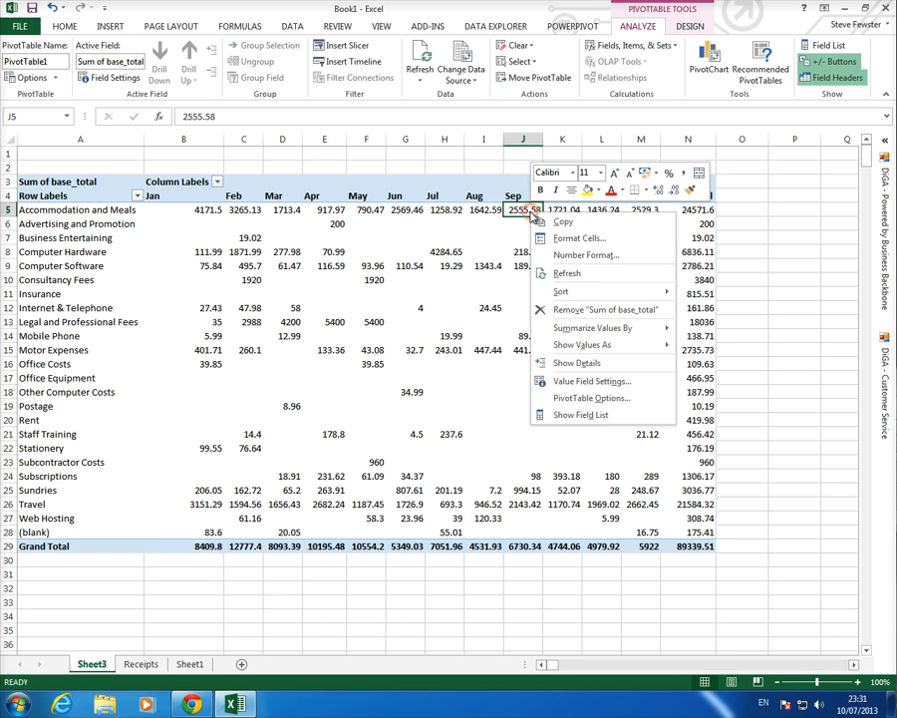
pyautogui.click(560, 255)
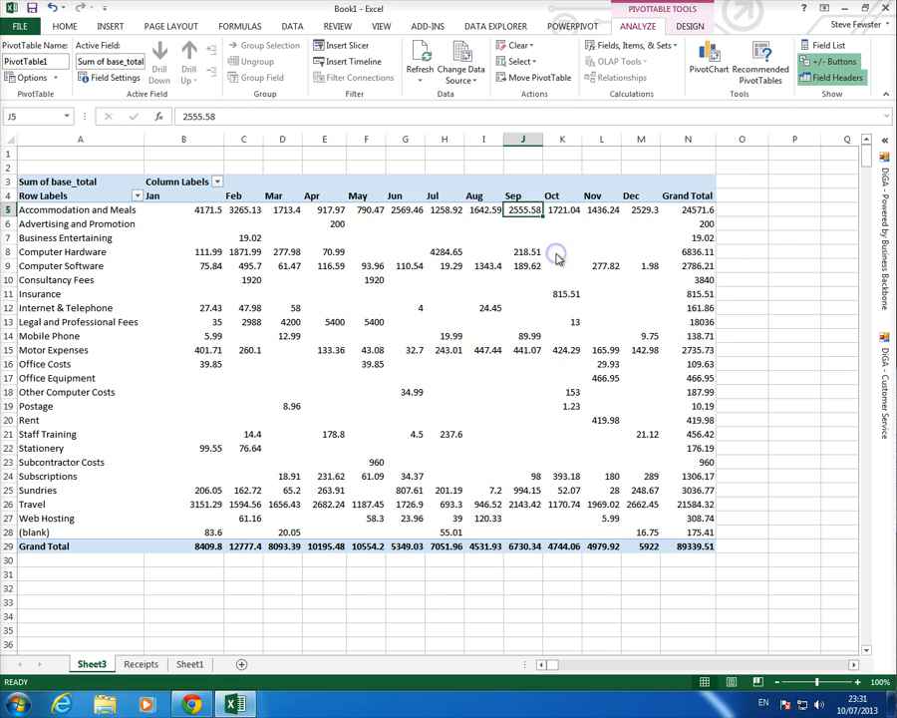
pyautogui.click(406, 165)
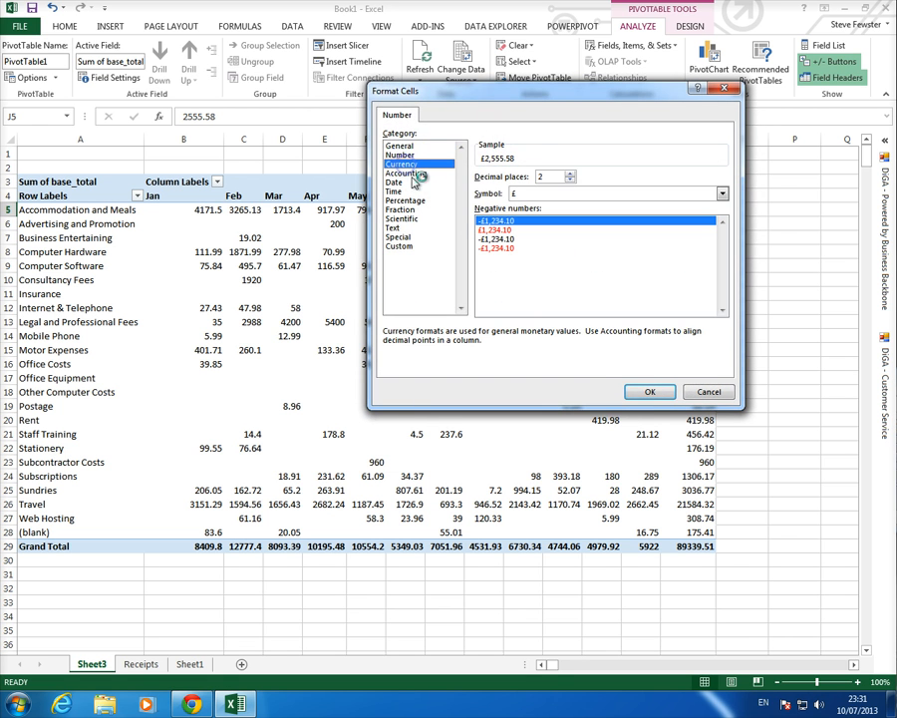
pyautogui.click(649, 390)
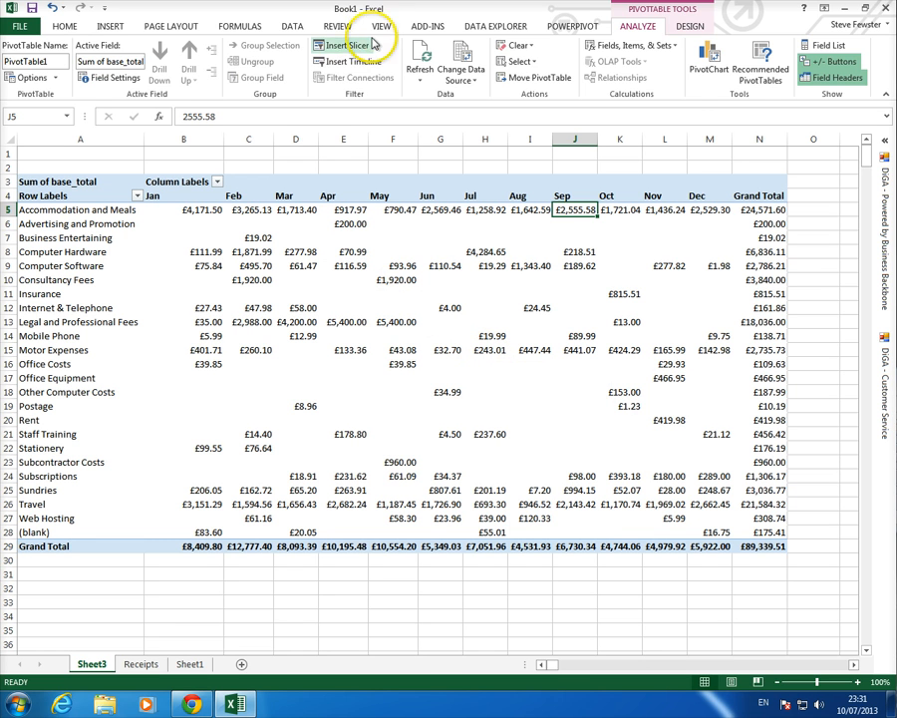
# Hide the gridlines on the PivotTable worksheet
pyautogui.click(379, 27)
pyautogui.click(155, 72)
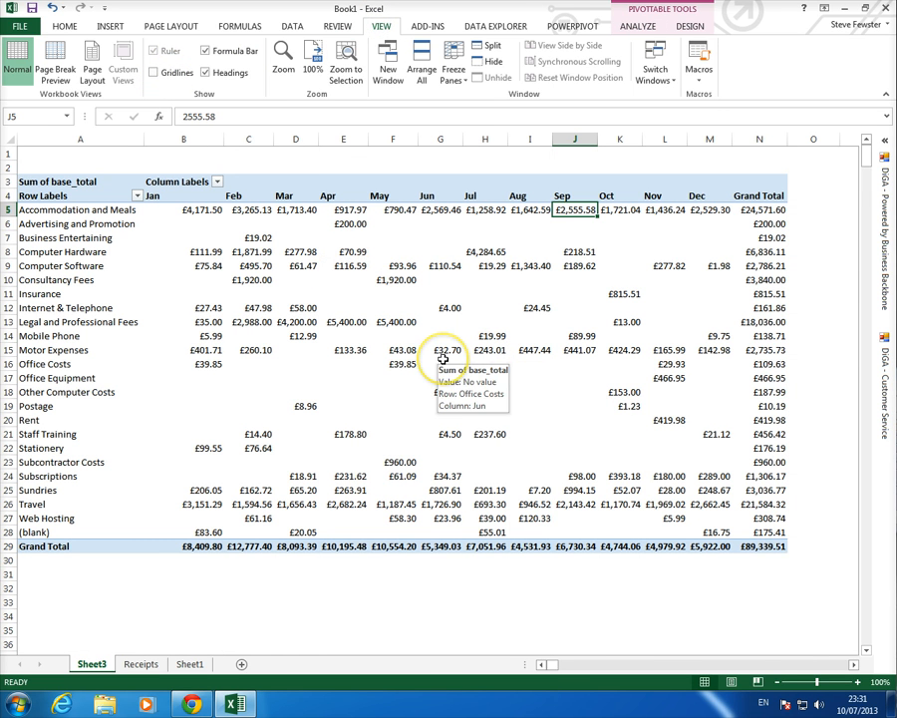
# Apply Pivot Style Medium 16 to the PivotTable
pyautogui.click(686, 27)
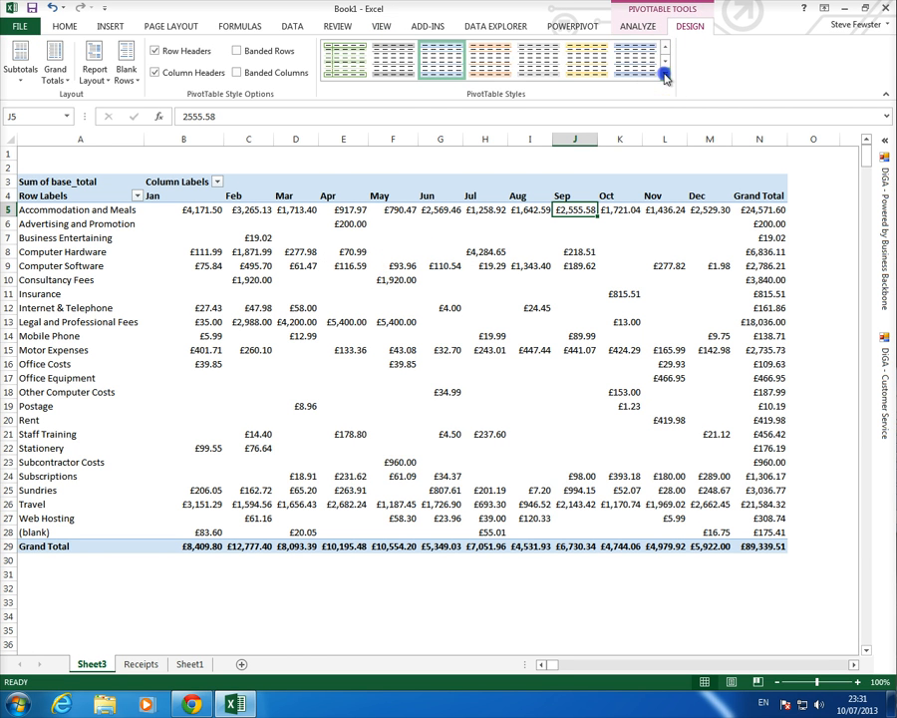
pyautogui.click(665, 78)
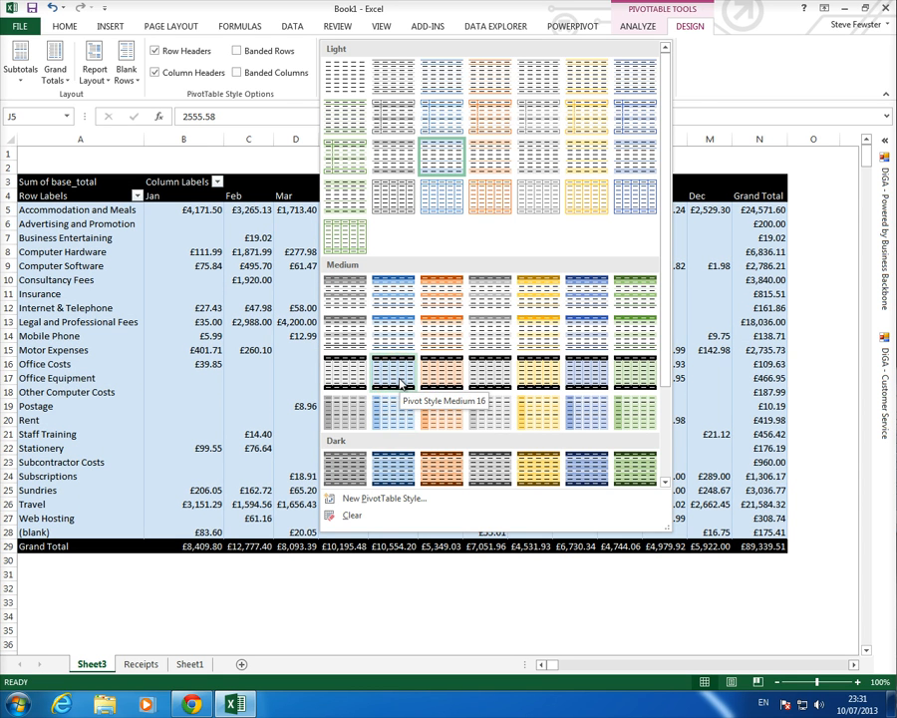
pyautogui.click(399, 380)
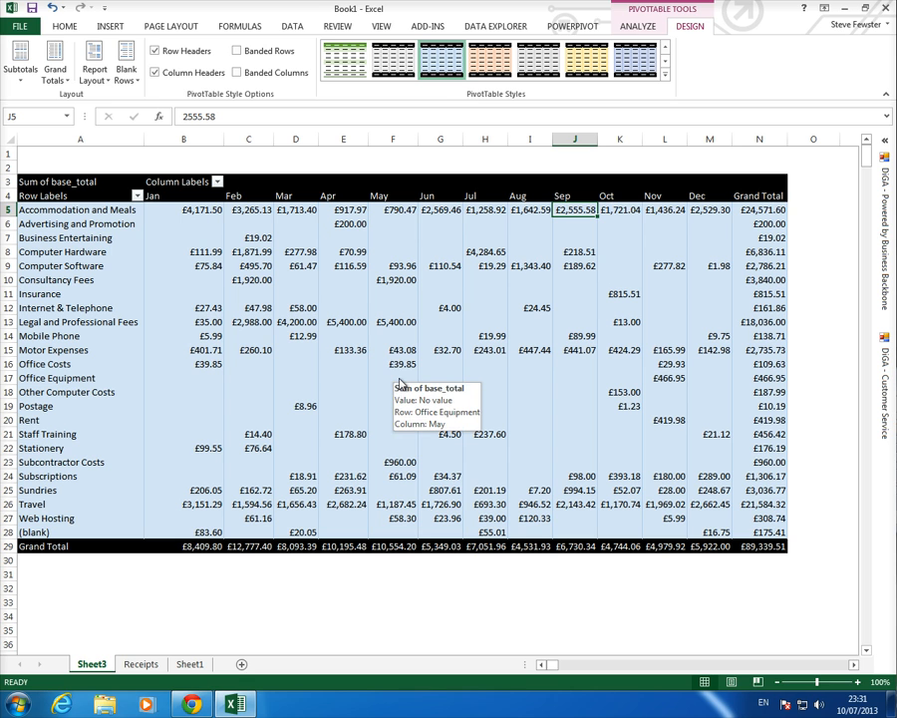
# Add a Top 10 Items conditional formatting rule with Green Fill with Dark Green Text to January's Accommodation and Meals value
pyautogui.click(61, 27)
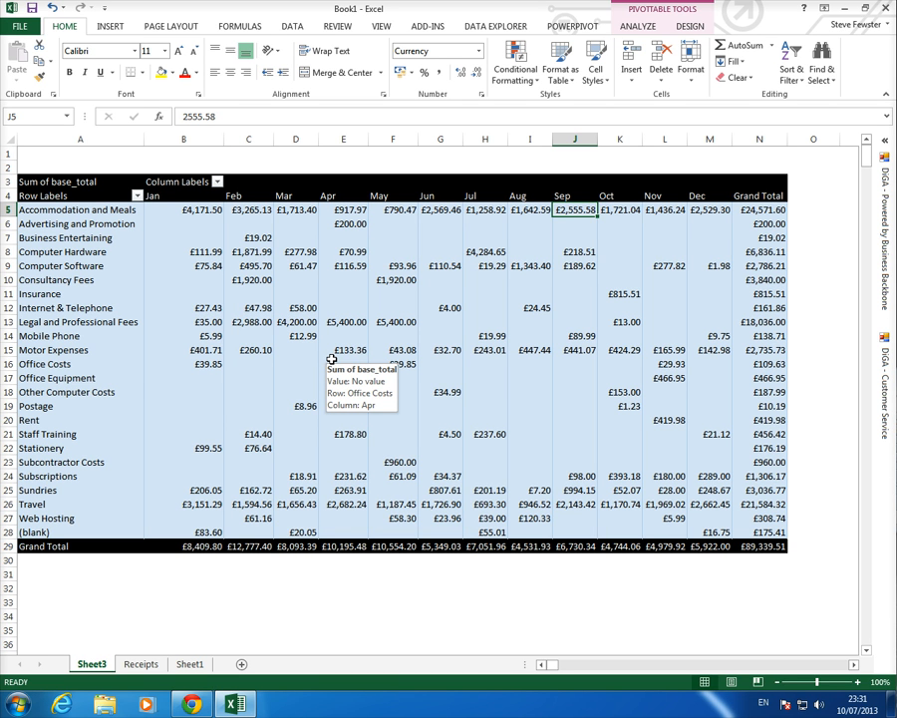
pyautogui.click(187, 212)
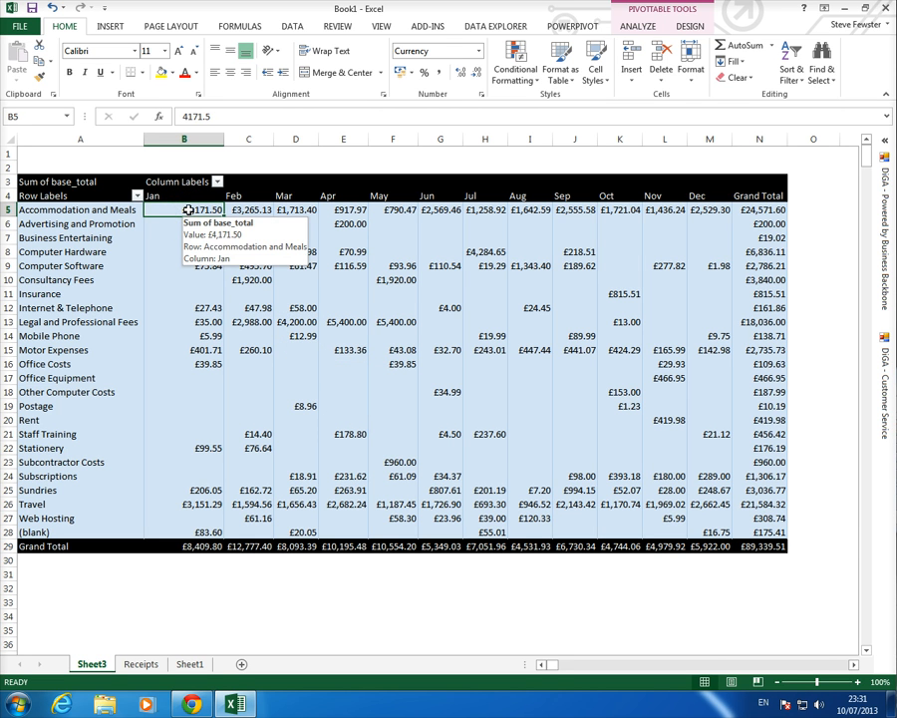
pyautogui.click(515, 81)
pyautogui.moveTo(526, 136)
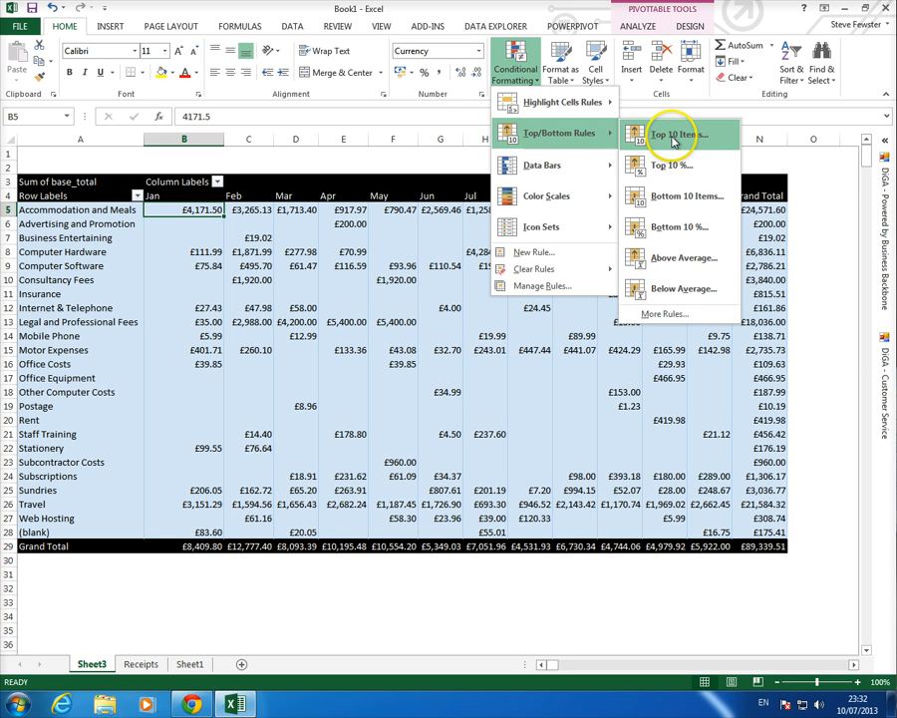
pyautogui.click(675, 138)
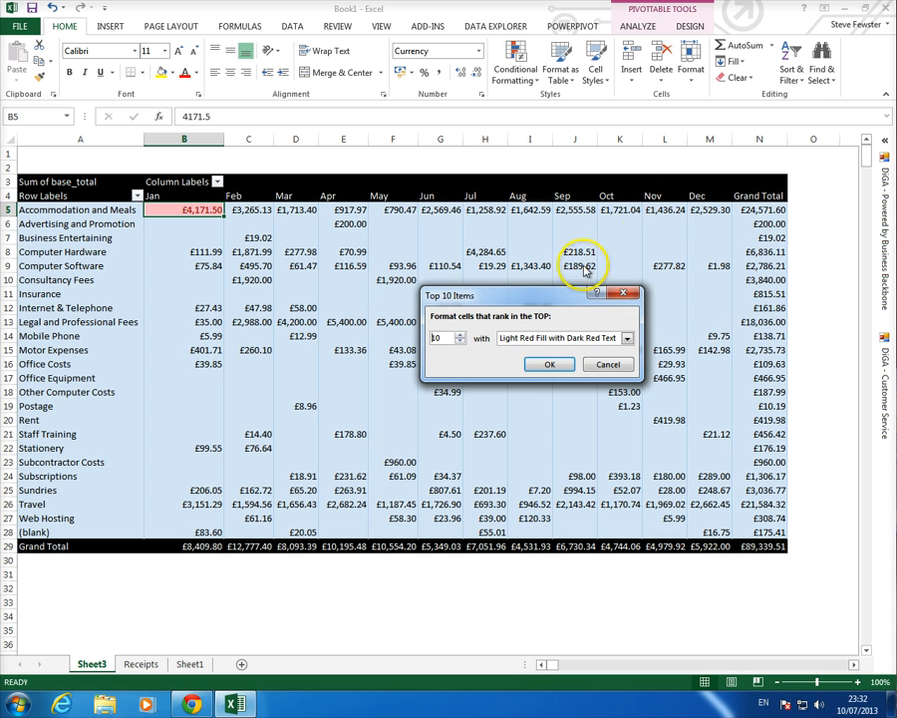
pyautogui.click(516, 338)
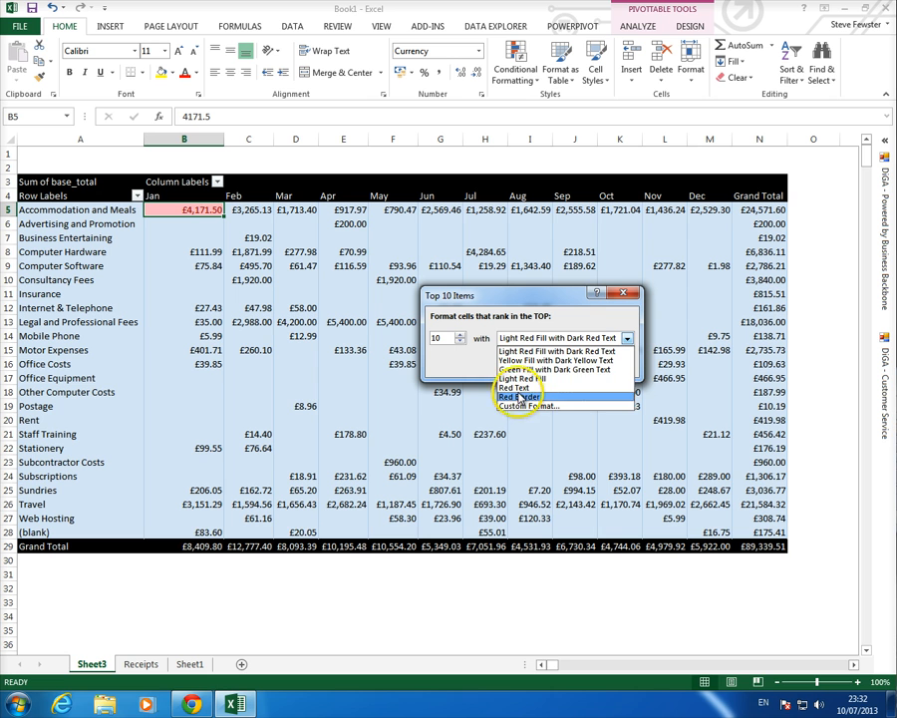
pyautogui.click(523, 370)
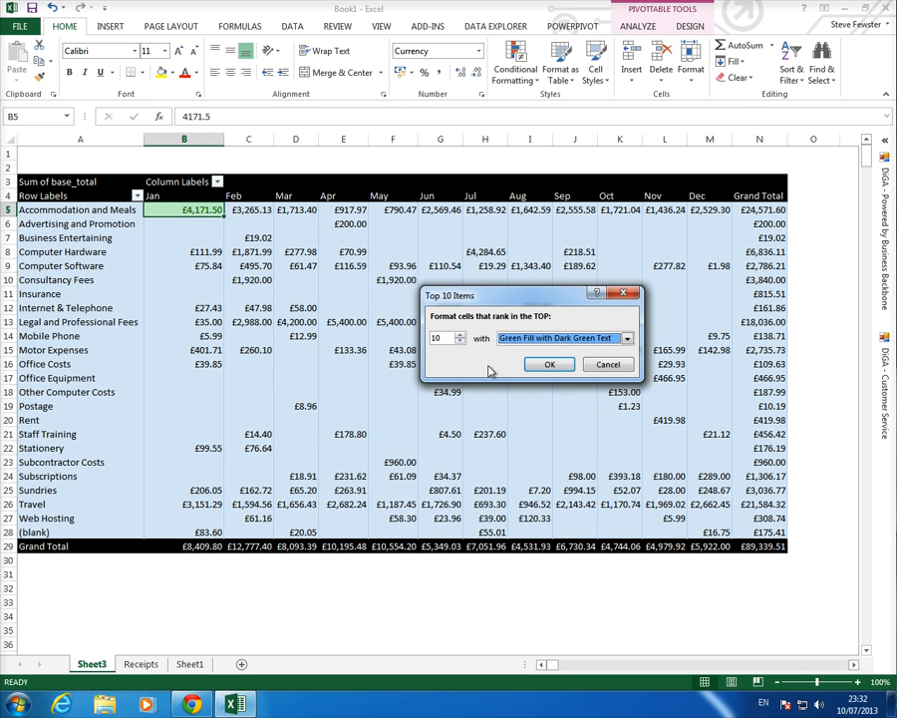
pyautogui.click(545, 366)
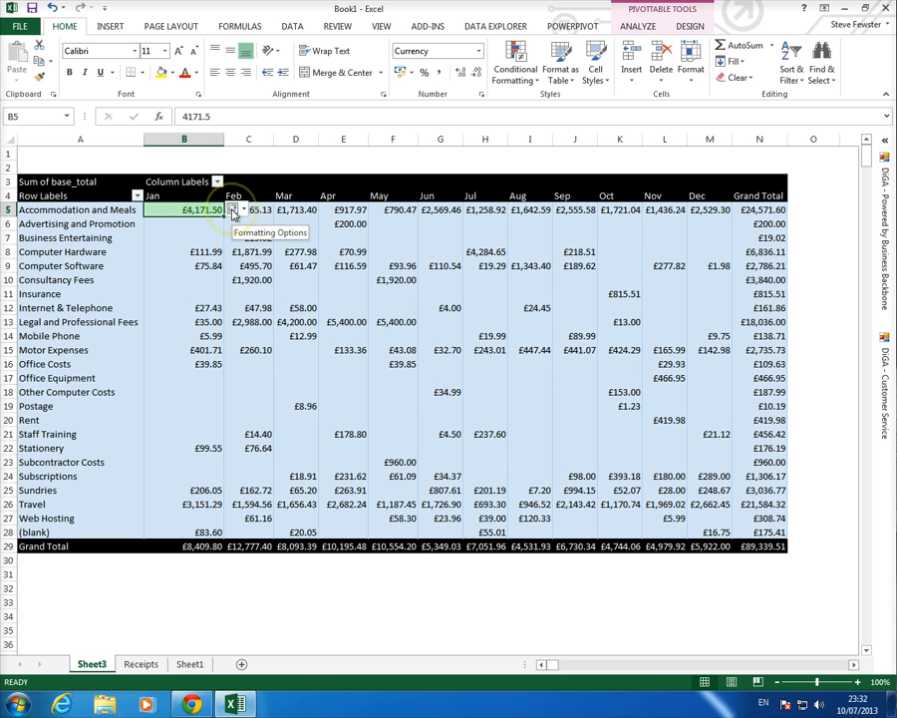
# Extend the top 10 formatting rule to all cells showing "Sum of base_total" values for "category" and "date"
pyautogui.click(233, 211)
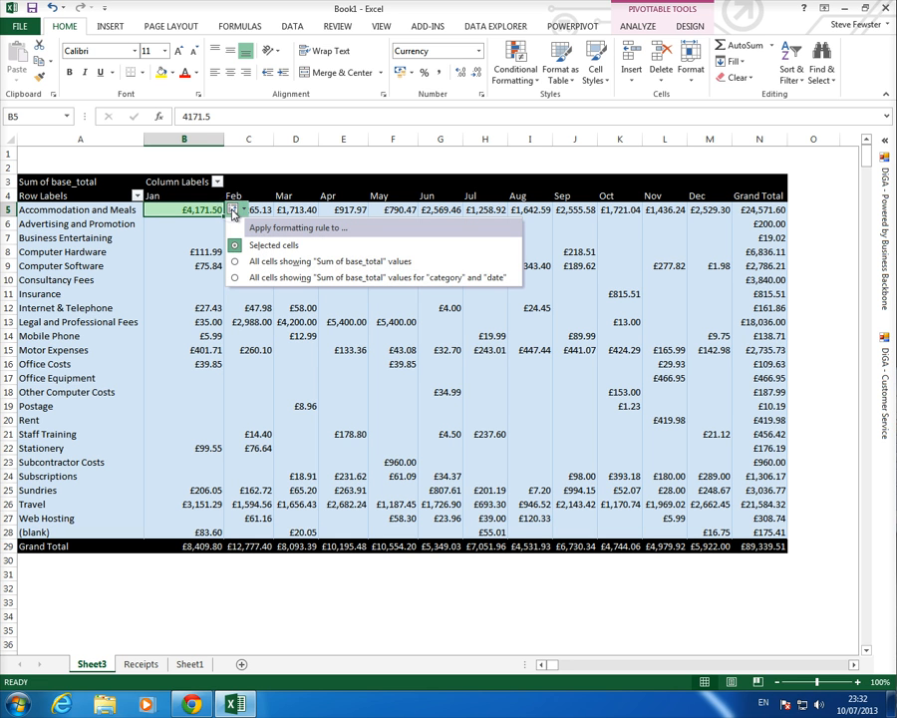
pyautogui.click(236, 282)
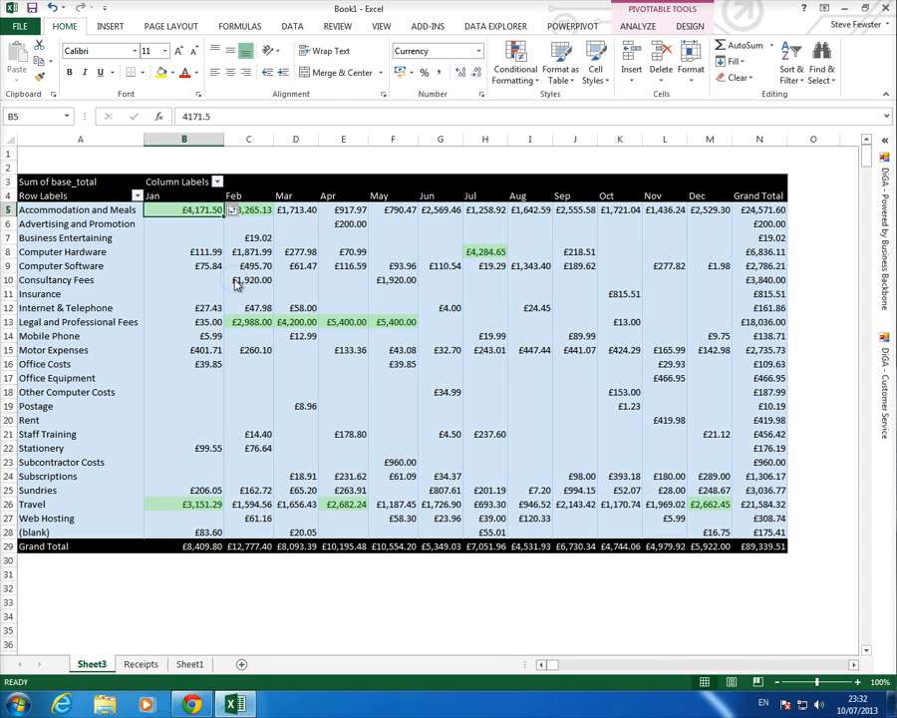
pyautogui.click(298, 163)
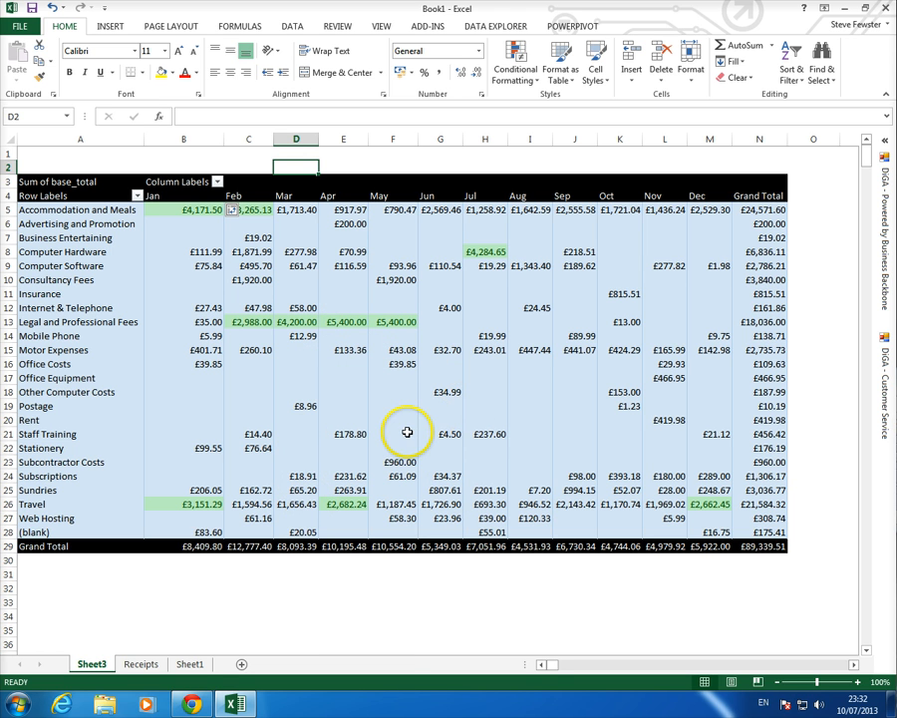
# Rename the PivotTable worksheet as Category Analysis
pyautogui.doubleClick(107, 664)
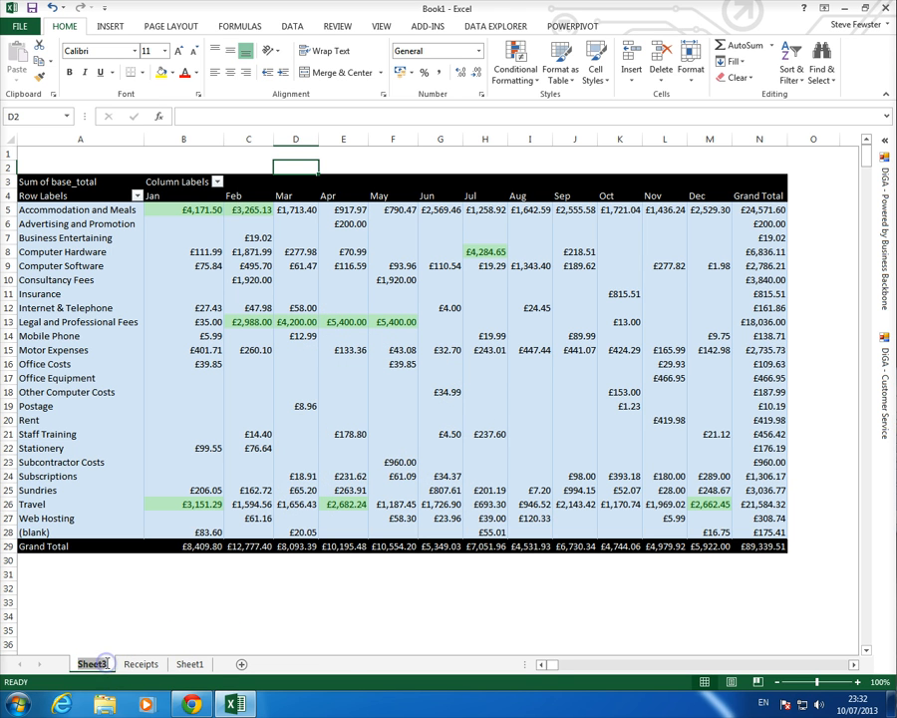
pyautogui.write('Categ')
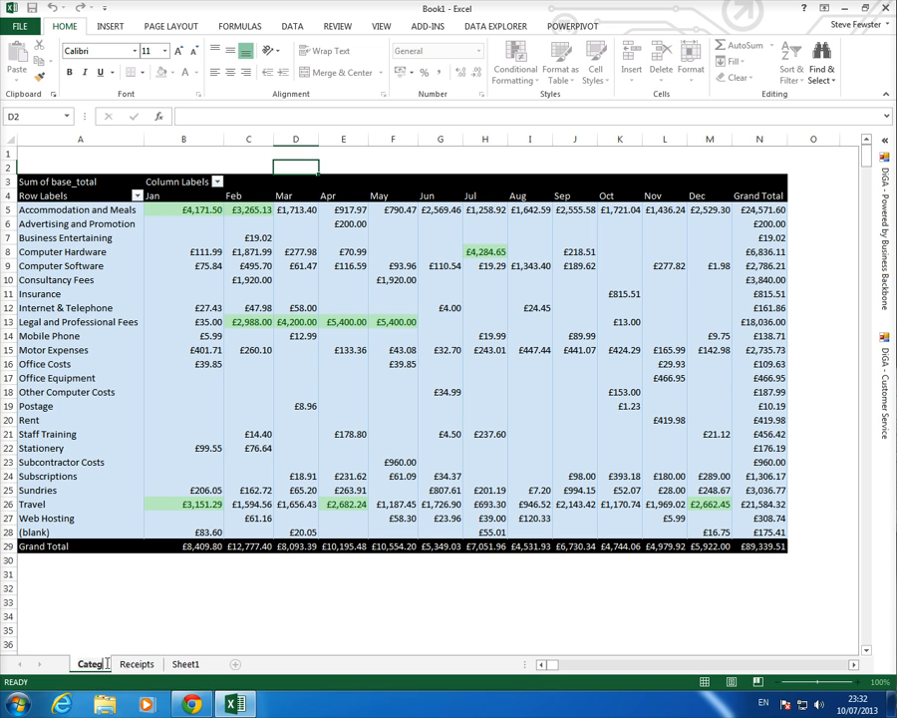
pyautogui.write('ory Analysis')
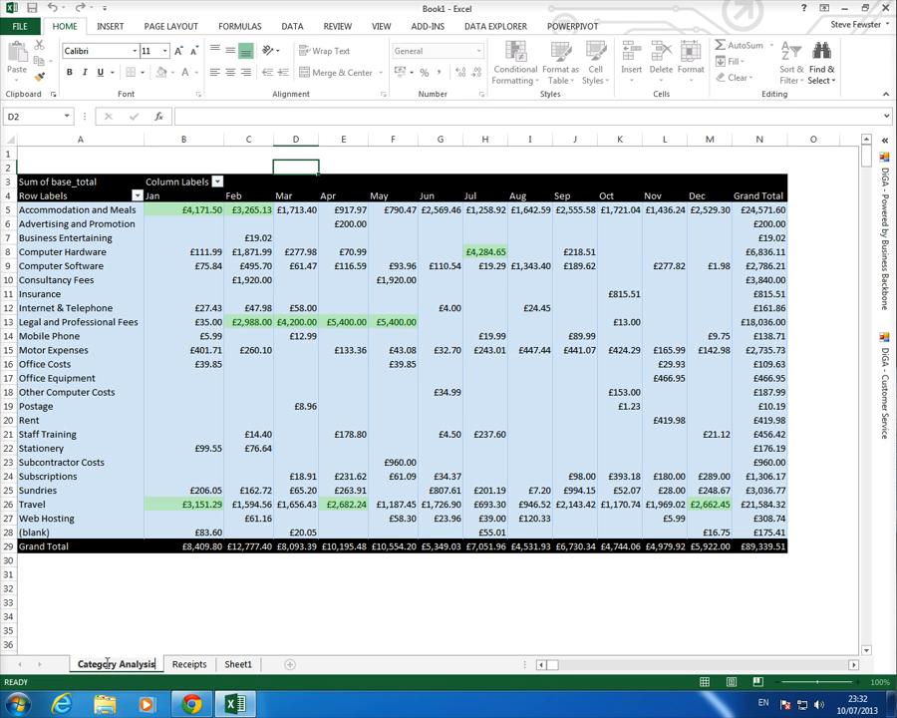
pyautogui.press('Return')
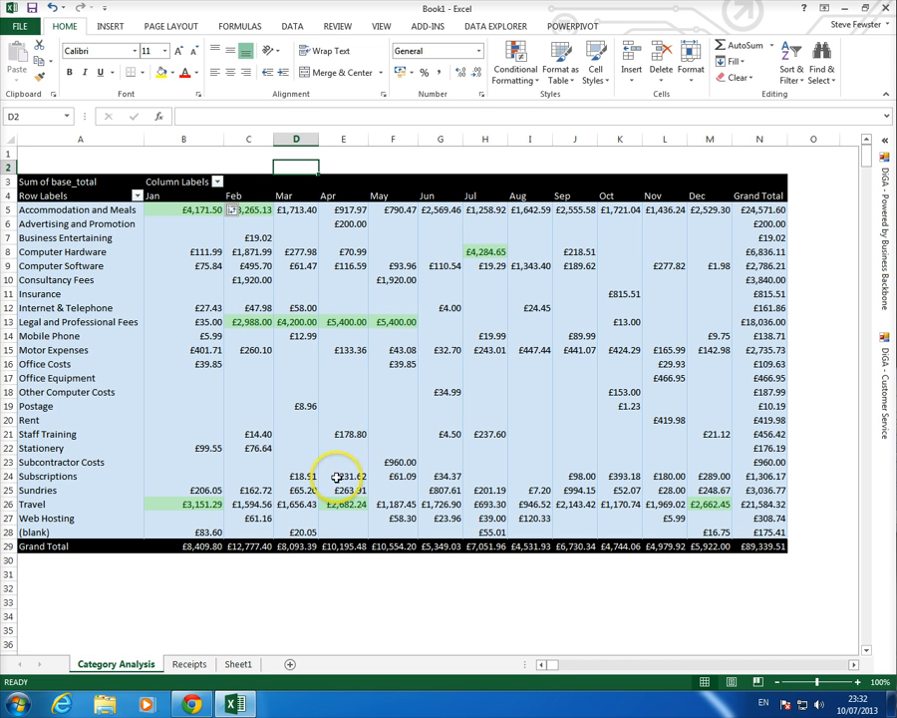
# Save the workbook to the computer's Desktop as Book2
pyautogui.click(31, 11)
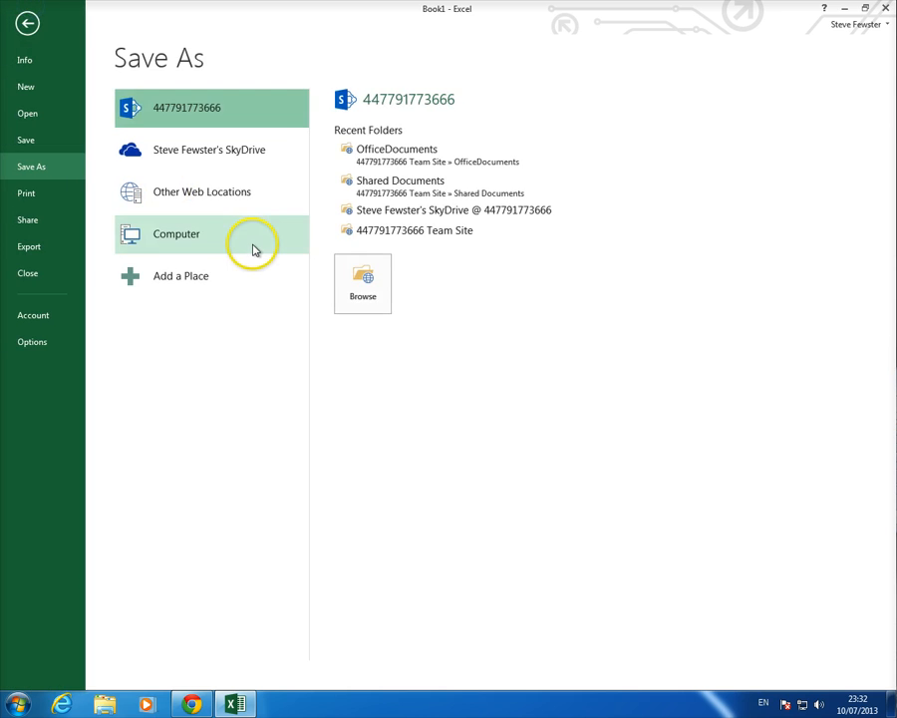
pyautogui.click(200, 244)
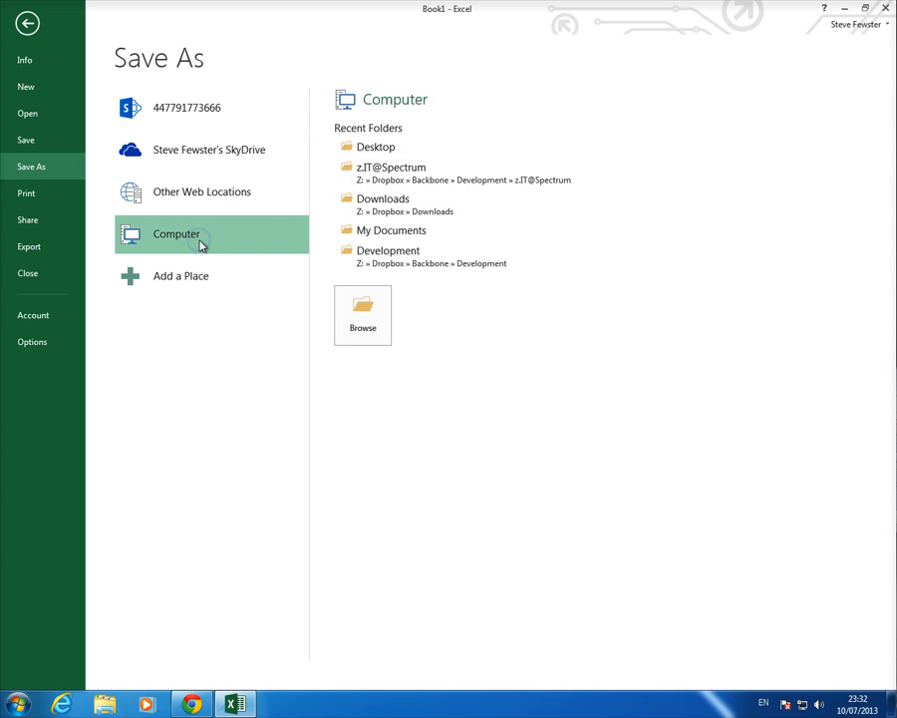
pyautogui.click(347, 145)
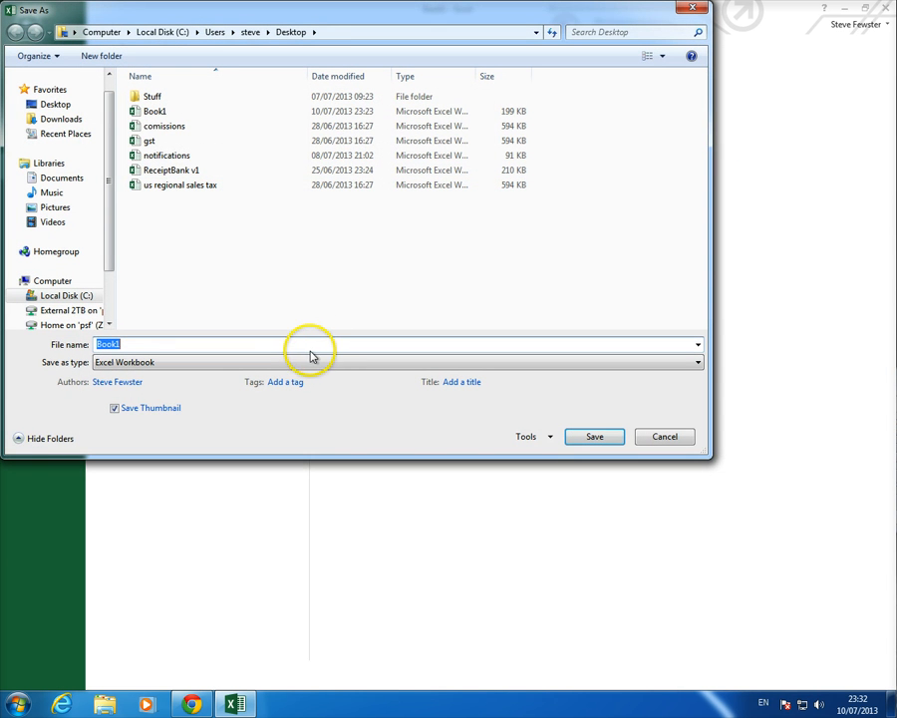
pyautogui.click(304, 342)
pyautogui.press('Return')
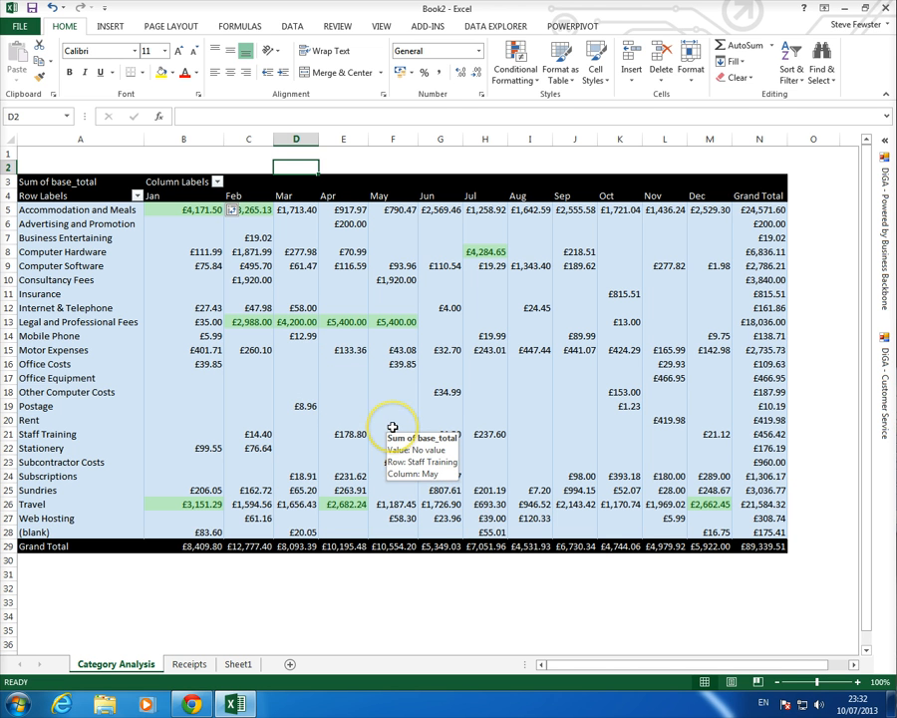
# On the Receipts sheet, use the DiGA add-in to get the receipts of the client SMF Computer Solutions
pyautogui.click(189, 664)
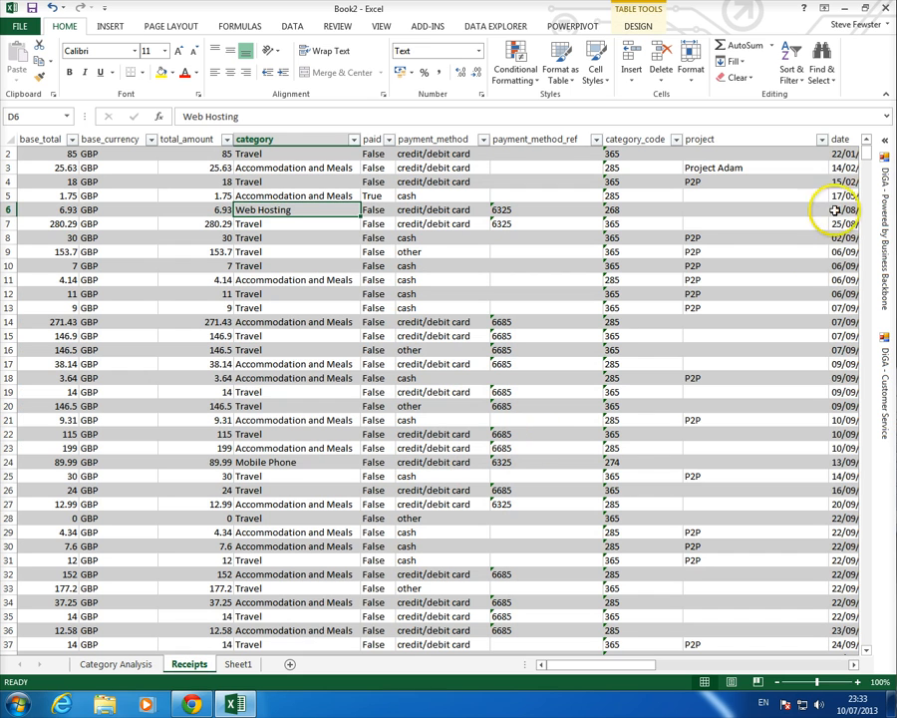
pyautogui.click(884, 145)
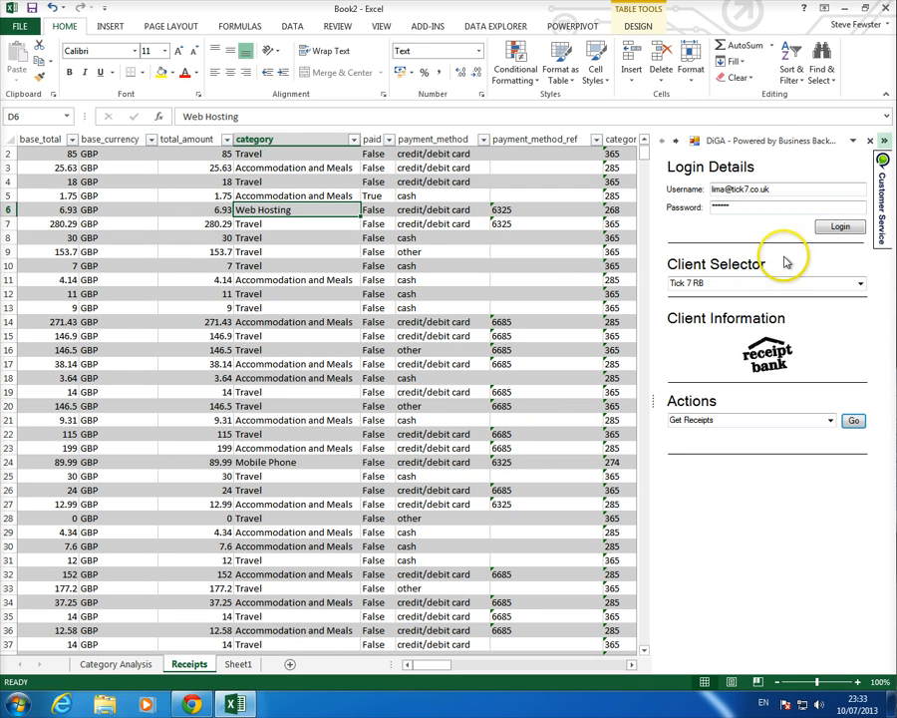
pyautogui.click(861, 284)
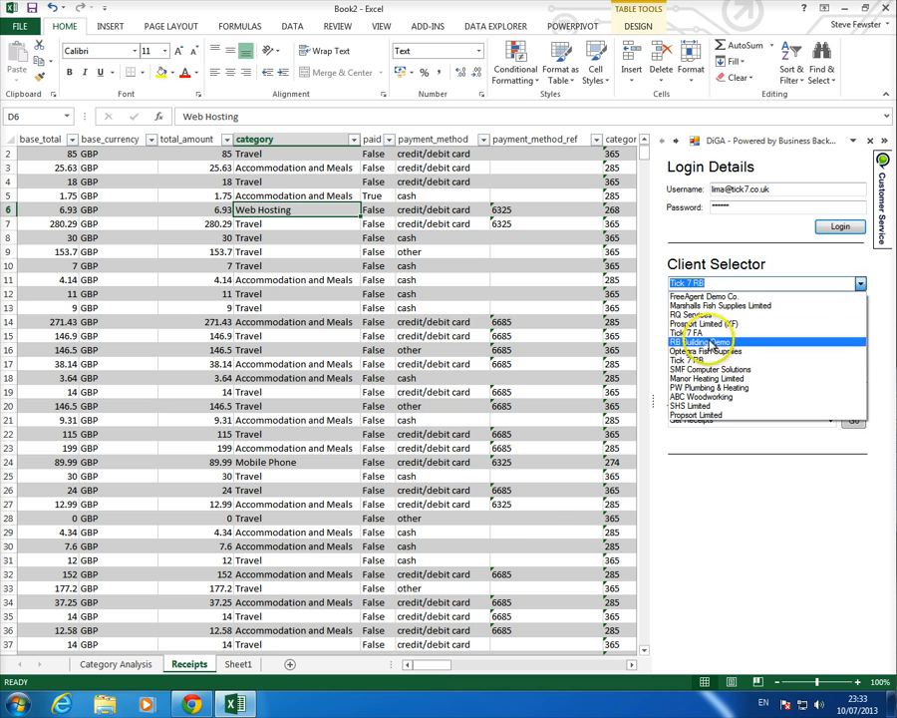
pyautogui.click(708, 370)
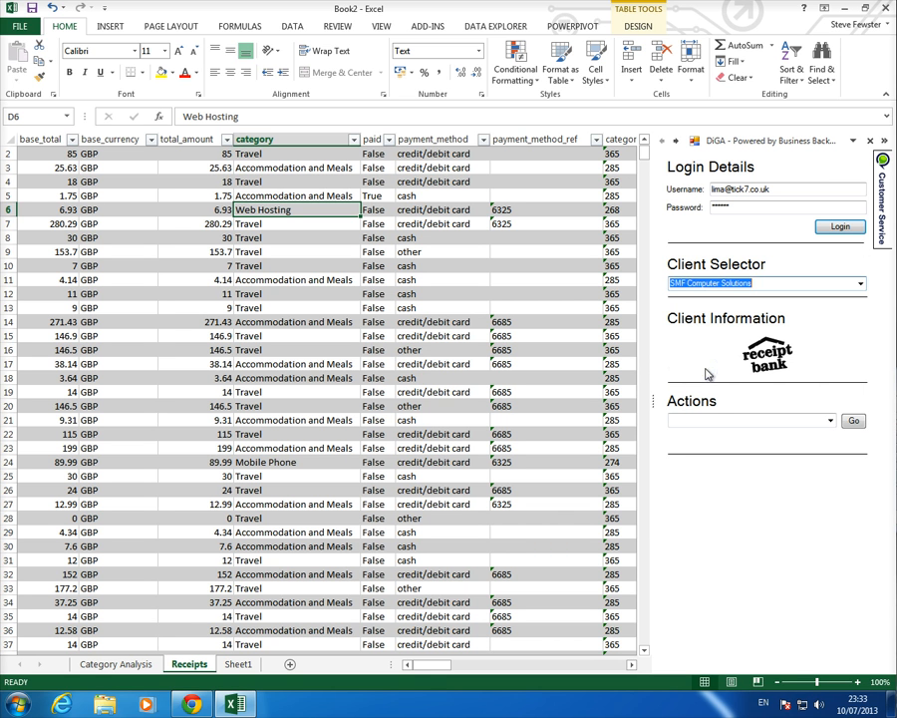
pyautogui.click(830, 420)
pyautogui.click(795, 433)
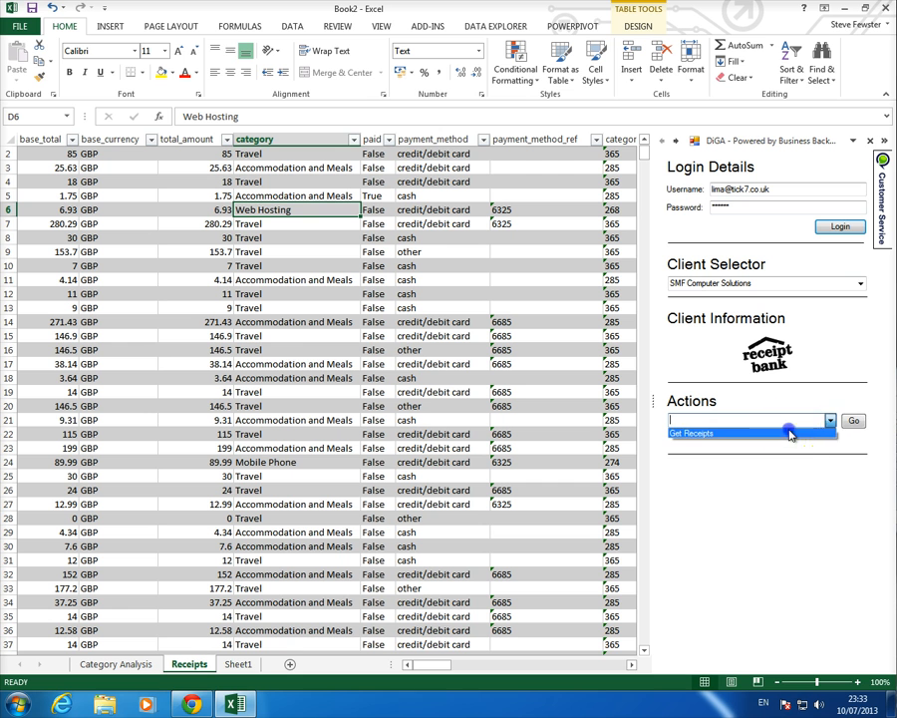
pyautogui.click(853, 421)
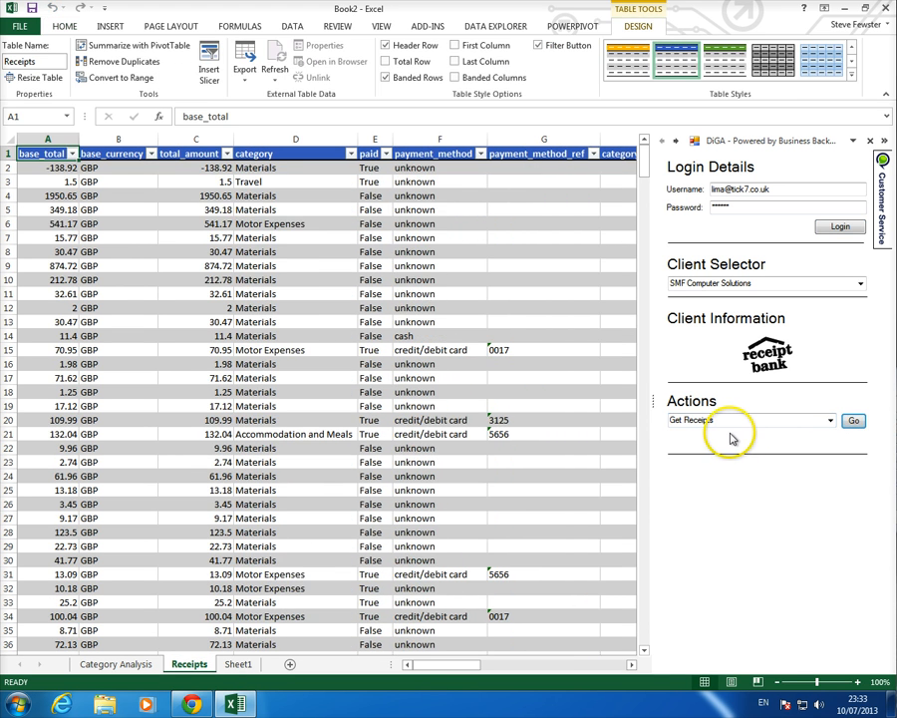
# Refresh the PivotTable on the Category Analysis sheet with the new client's receipts and collapse the DiGA pane
pyautogui.click(134, 664)
pyautogui.click(190, 306)
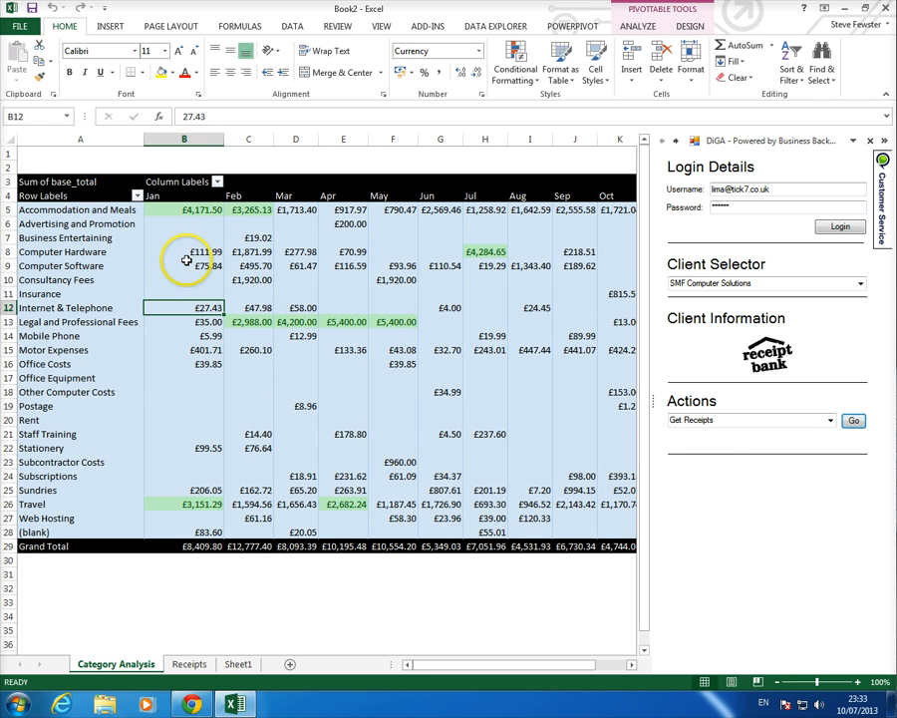
pyautogui.rightClick(189, 265)
pyautogui.click(217, 320)
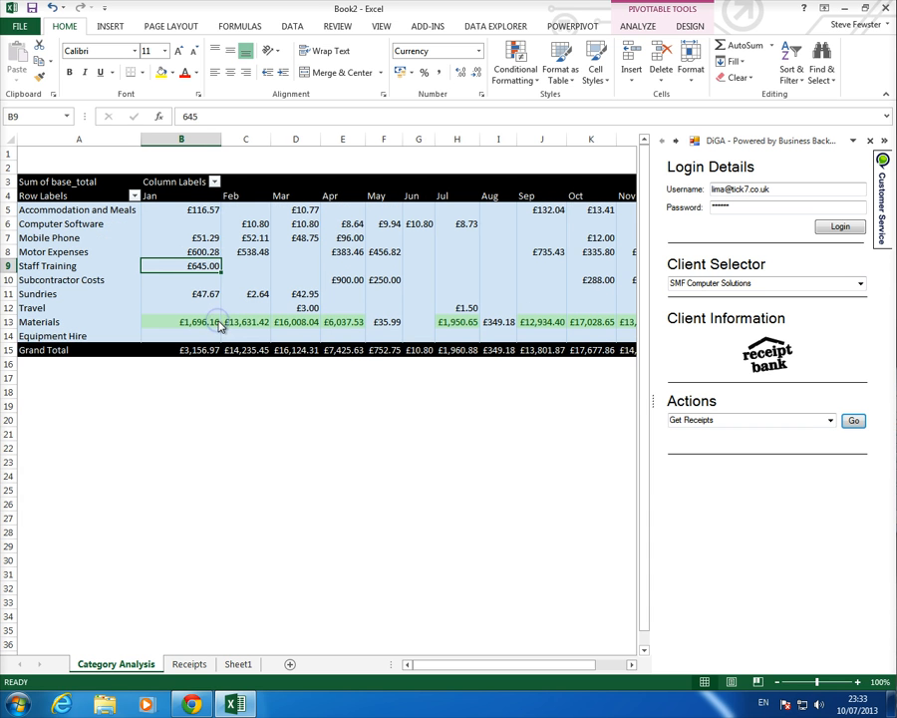
pyautogui.click(881, 140)
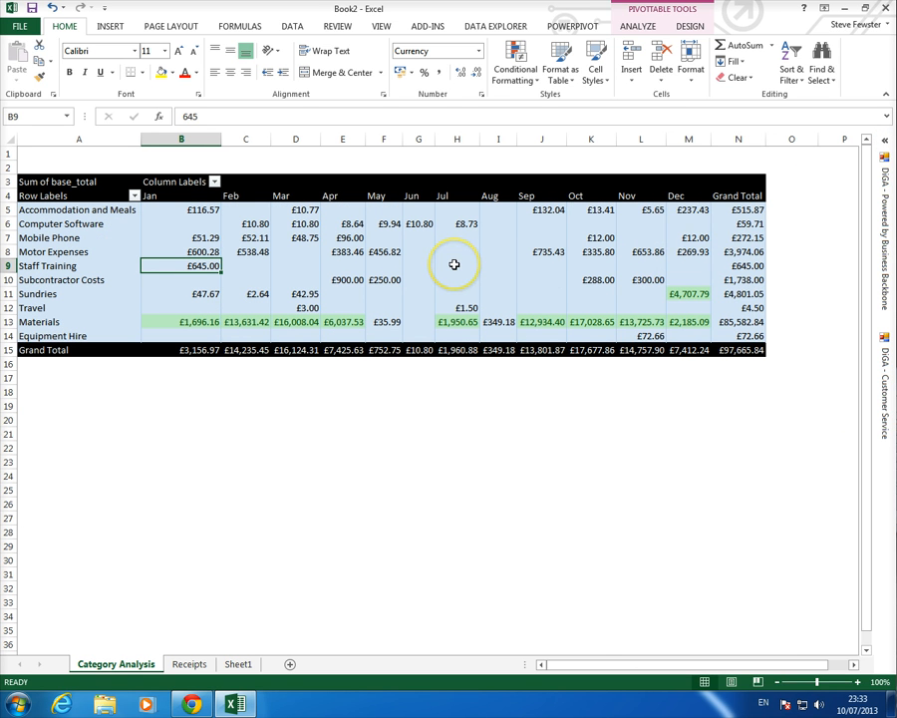